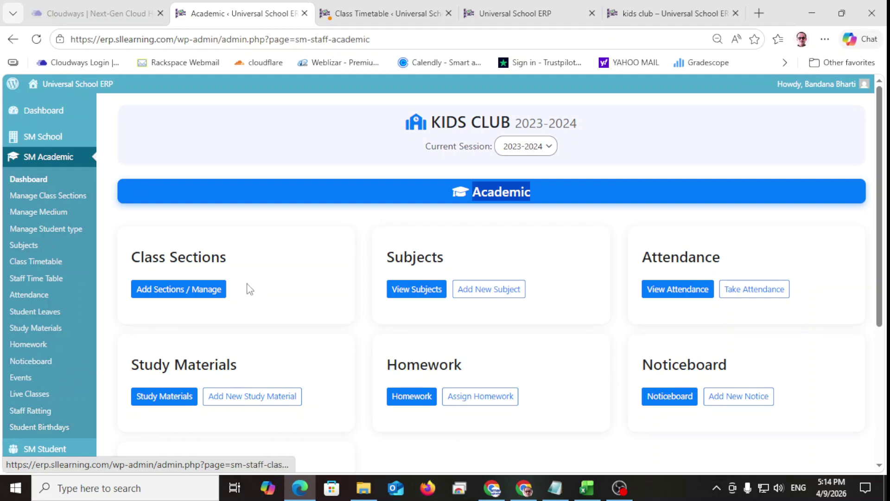
Step: Open the sections of the Day Care class and show the actions available for the 9 Hours section
scroll(598, 209, down, 2)
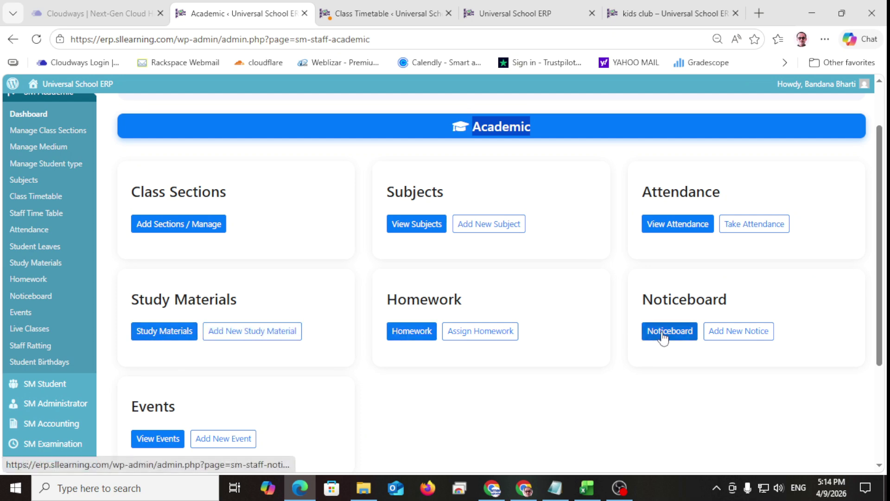
scroll(260, 366, up, 2)
click(204, 293)
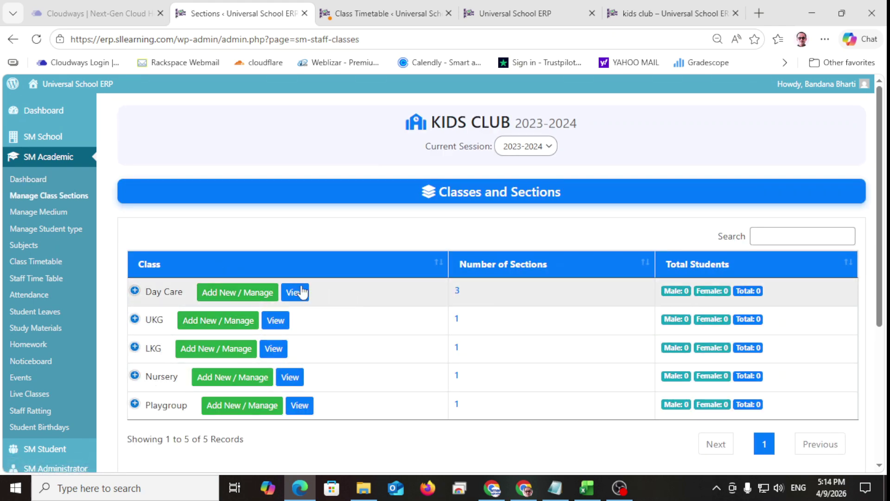
click(243, 299)
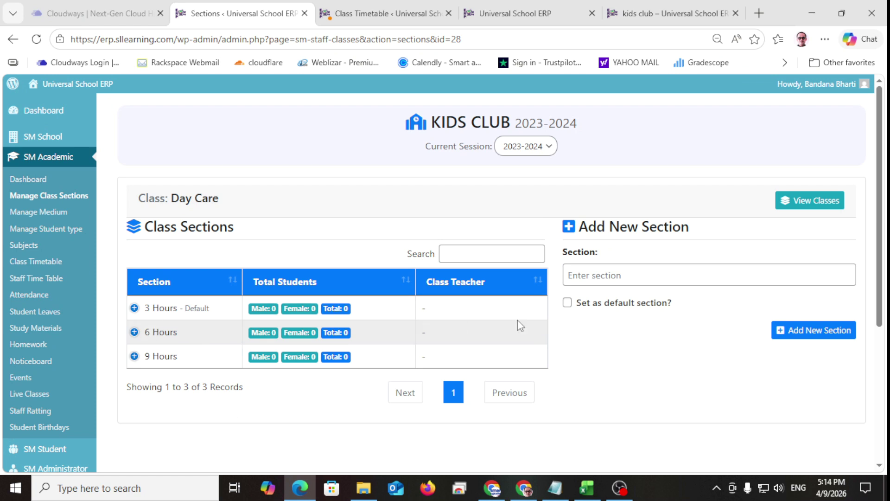
click(574, 275)
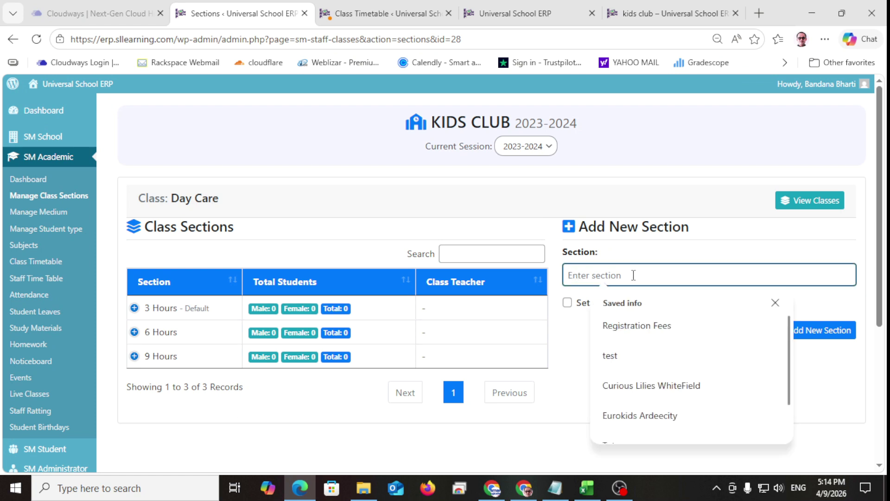
click(586, 357)
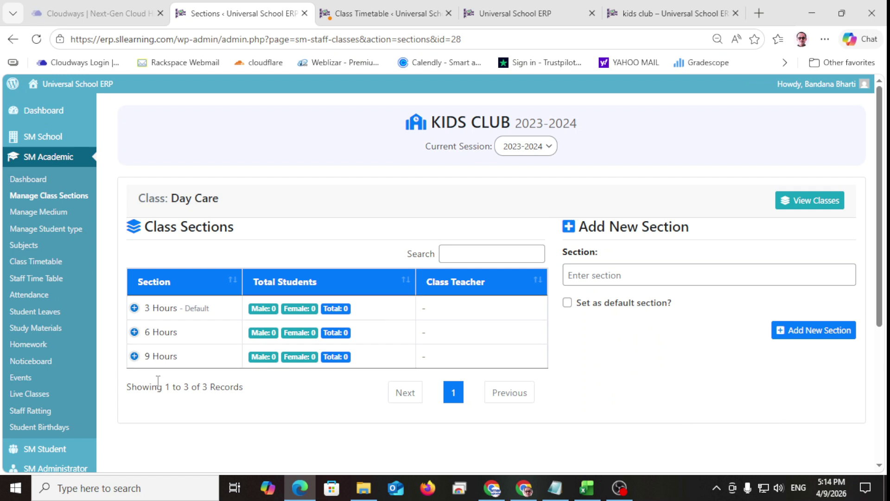
click(135, 357)
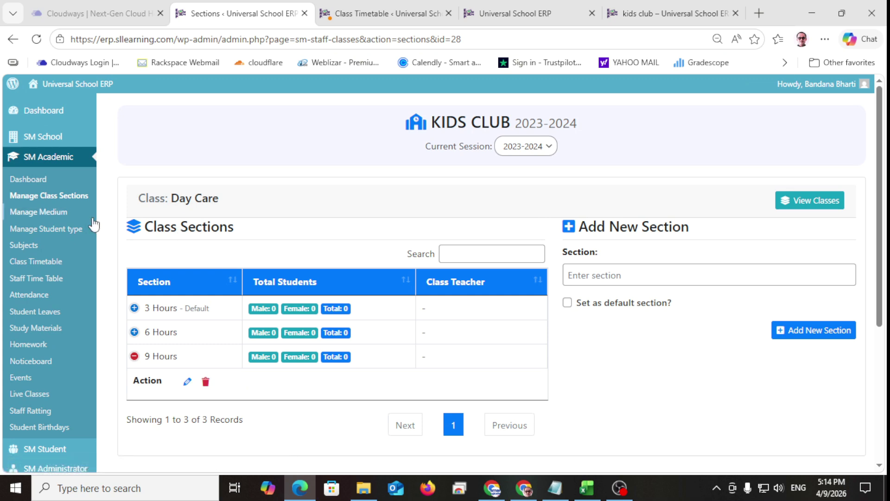
Step: Look through the academic records for mediums, student types and subjects
click(60, 212)
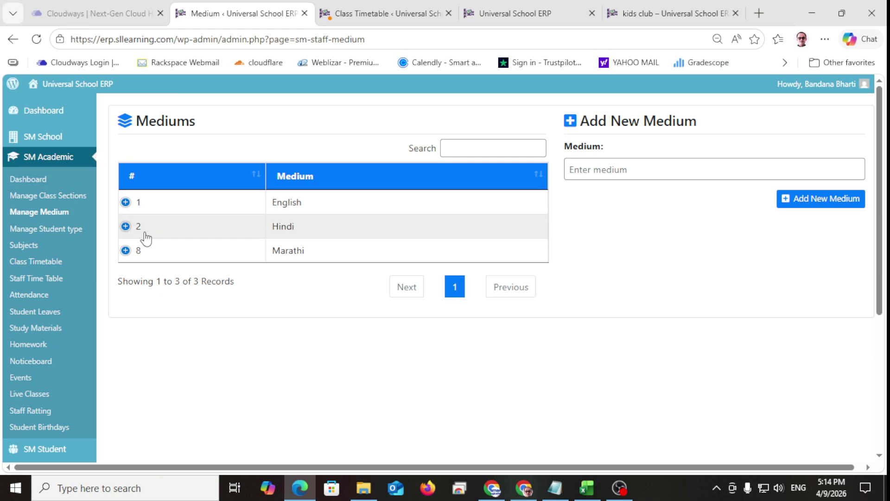
click(56, 232)
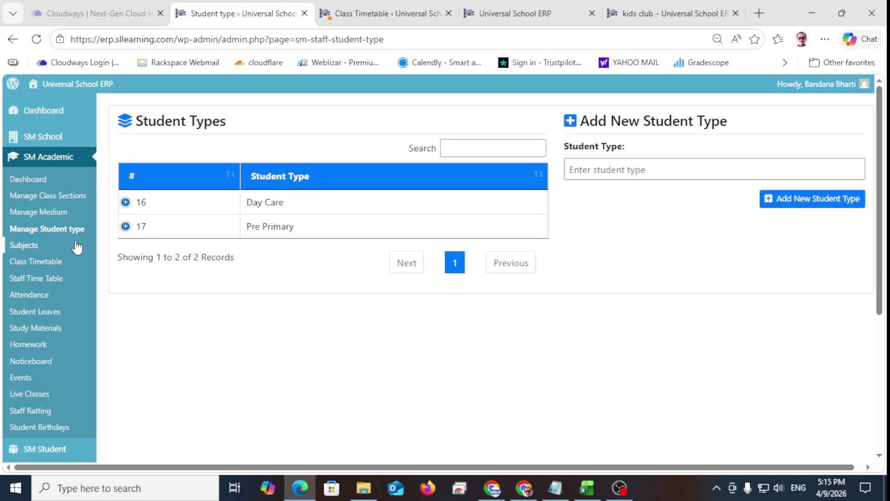
click(23, 245)
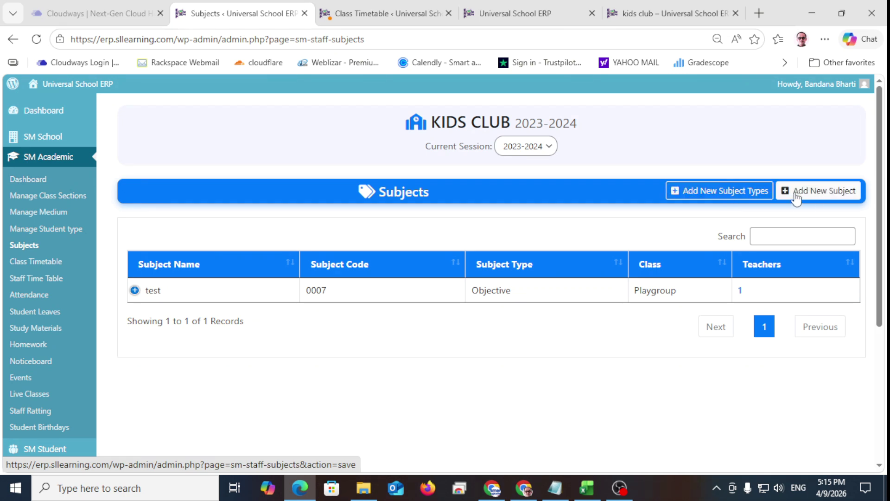
click(817, 192)
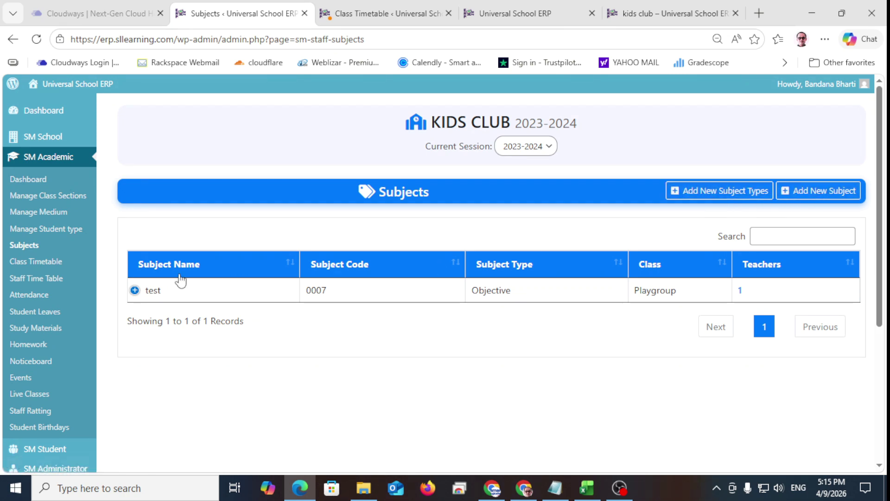
Step: Examine the class timetables, including the weekly timetable of Playgroup section A
click(55, 263)
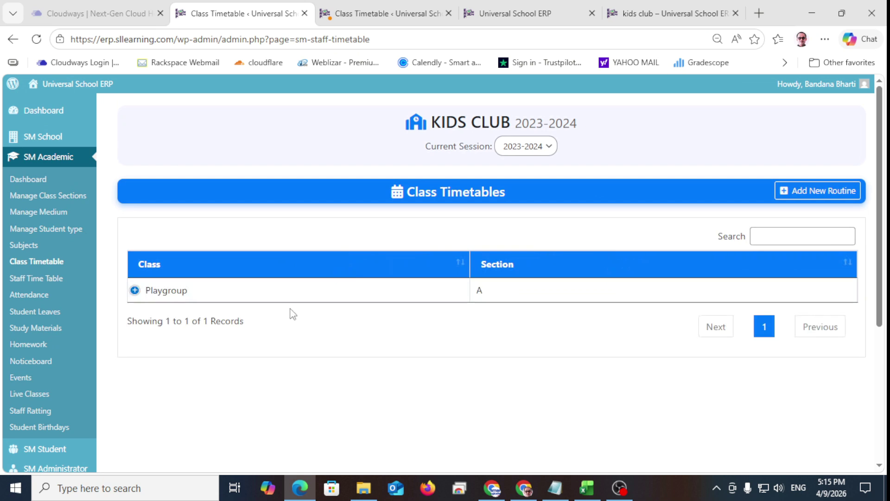
click(817, 192)
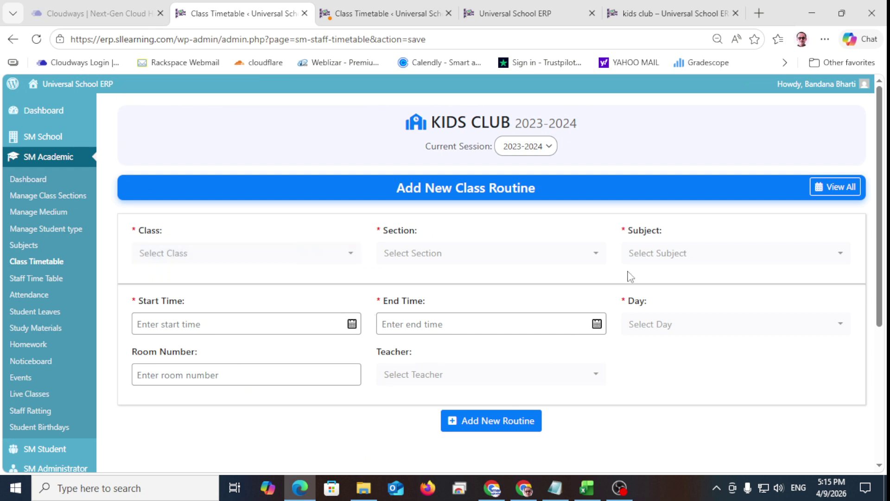
click(52, 261)
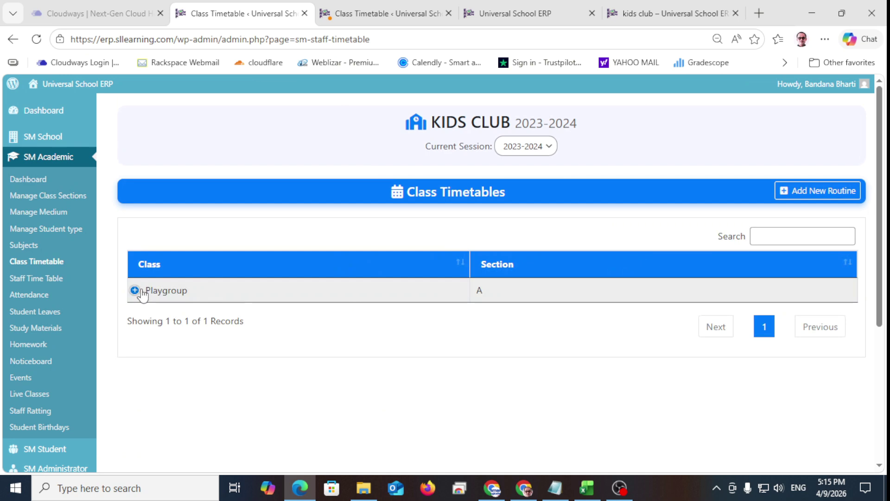
click(135, 291)
click(186, 316)
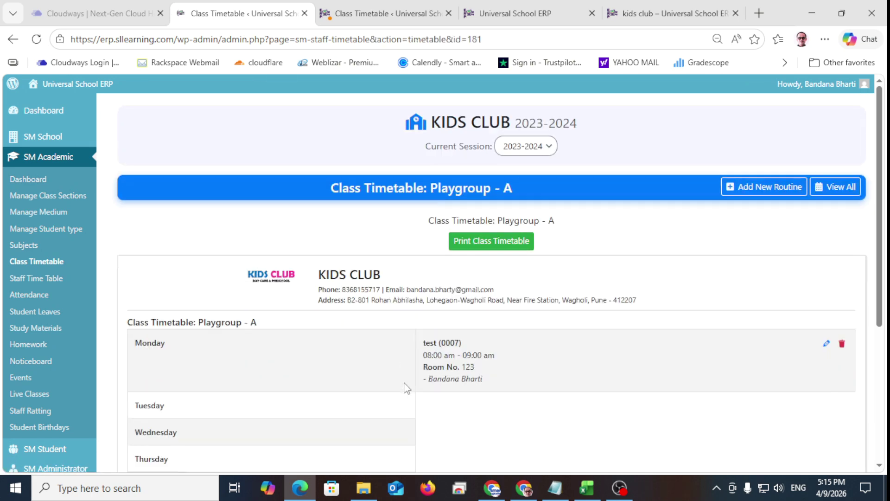
scroll(697, 346, down, 3)
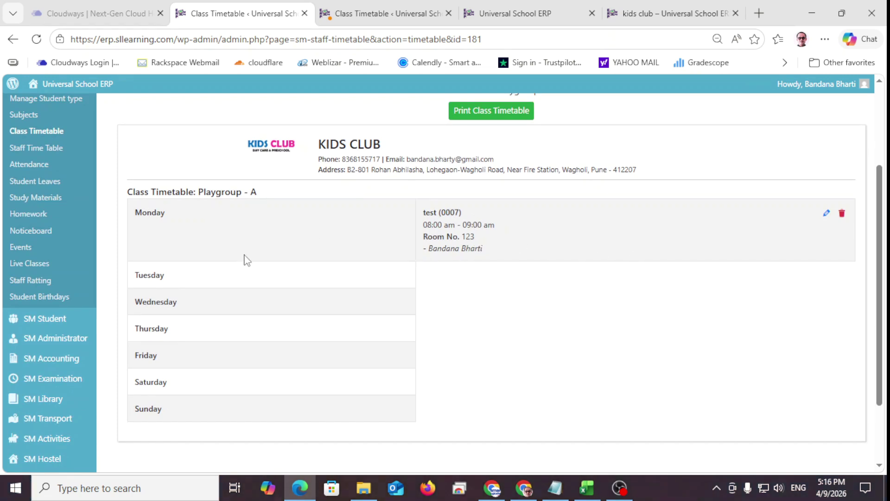
scroll(174, 275, up, 2)
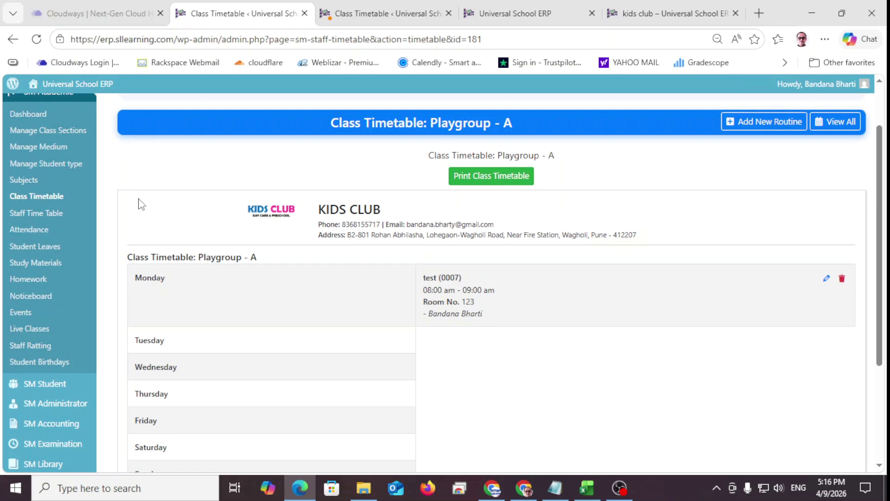
Step: Start a new class routine and set its start time to 05:16 pm
click(56, 197)
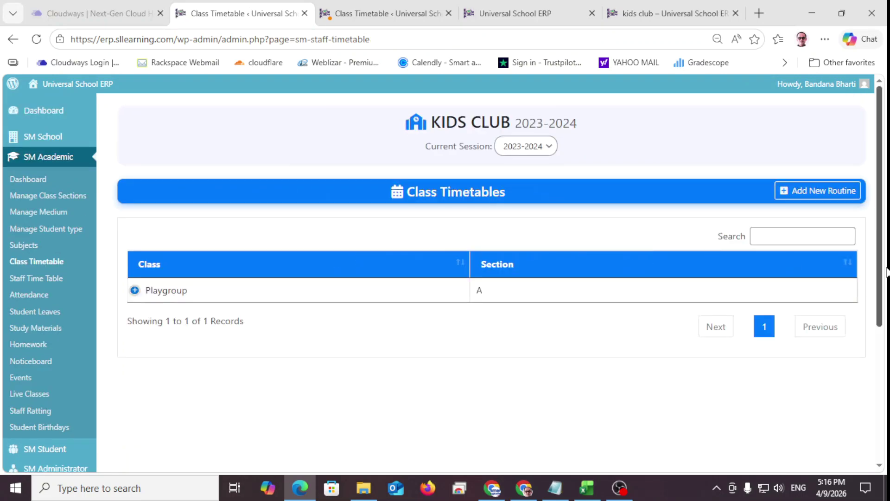
click(818, 191)
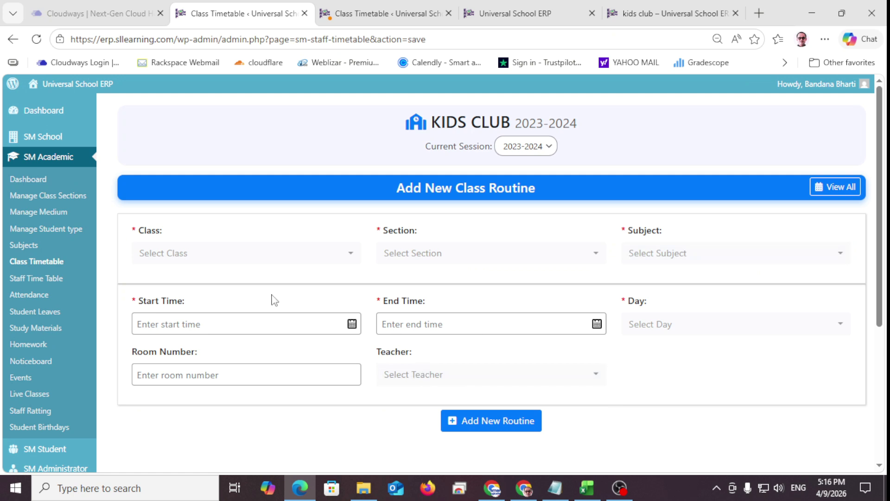
click(352, 324)
click(388, 290)
click(387, 289)
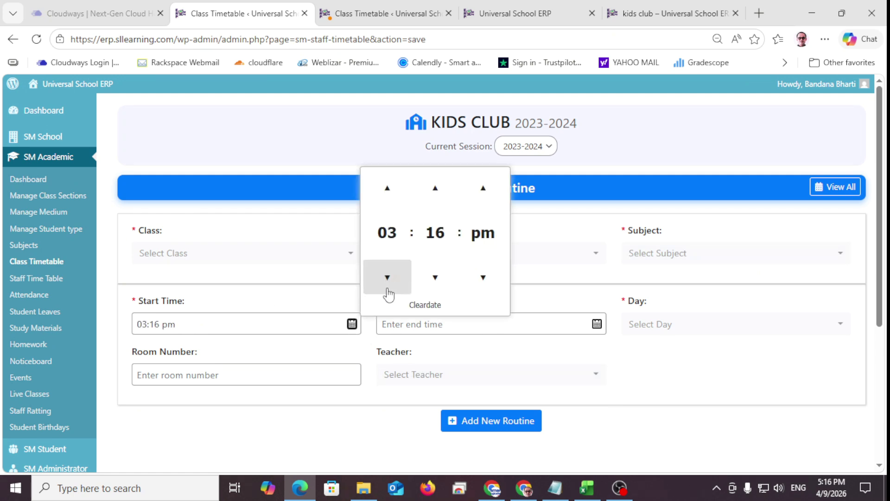
click(387, 290)
click(387, 289)
click(390, 184)
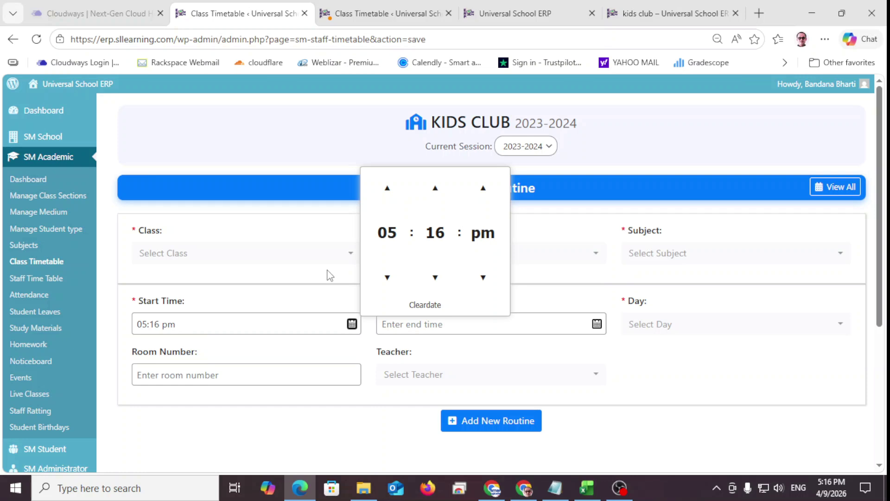
key(Tab)
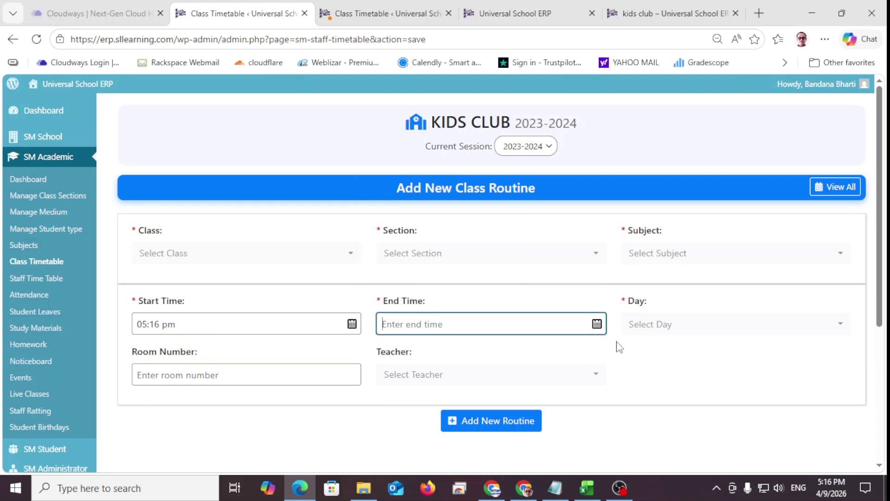
Step: Set the routine's end time to 06:16 pm and its day to Tuesday
click(598, 325)
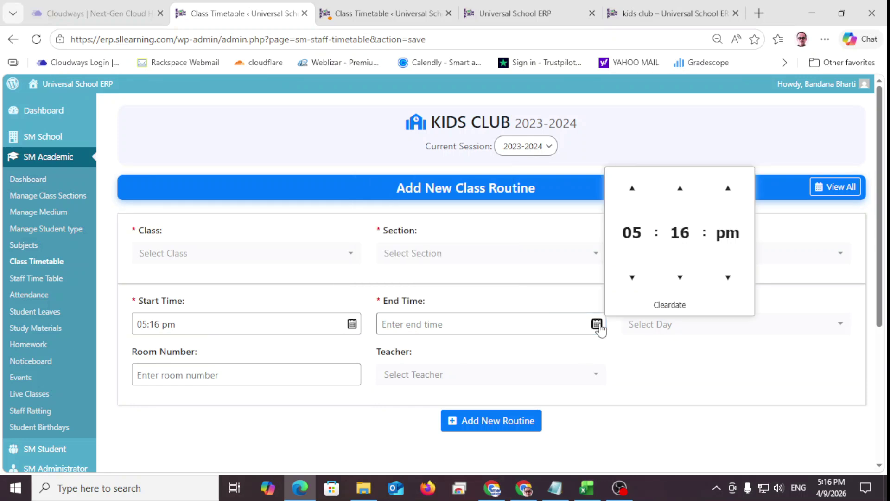
click(633, 190)
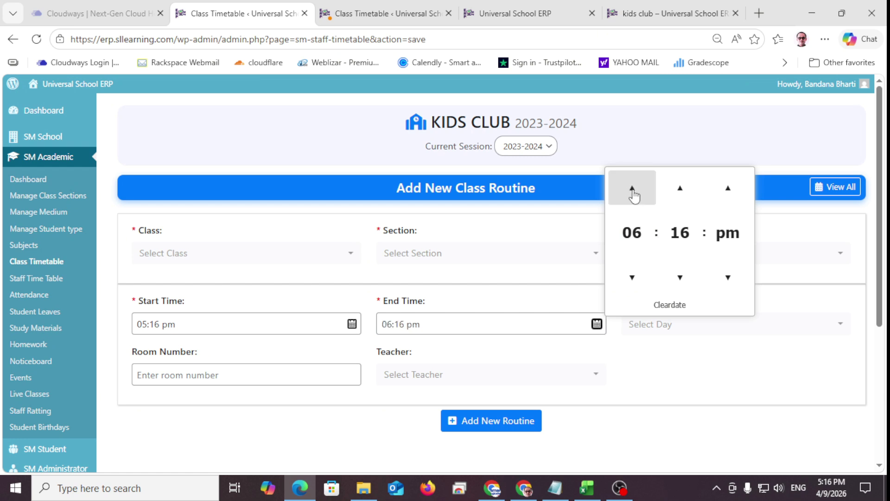
key(Tab)
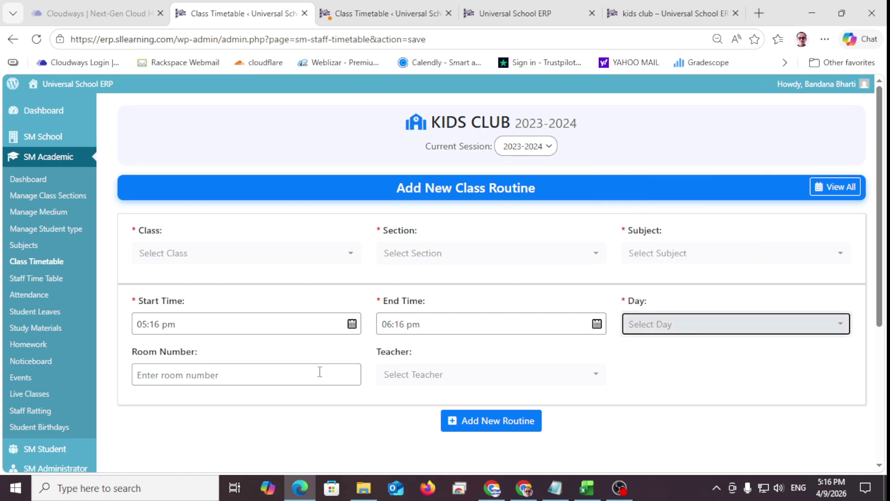
click(700, 330)
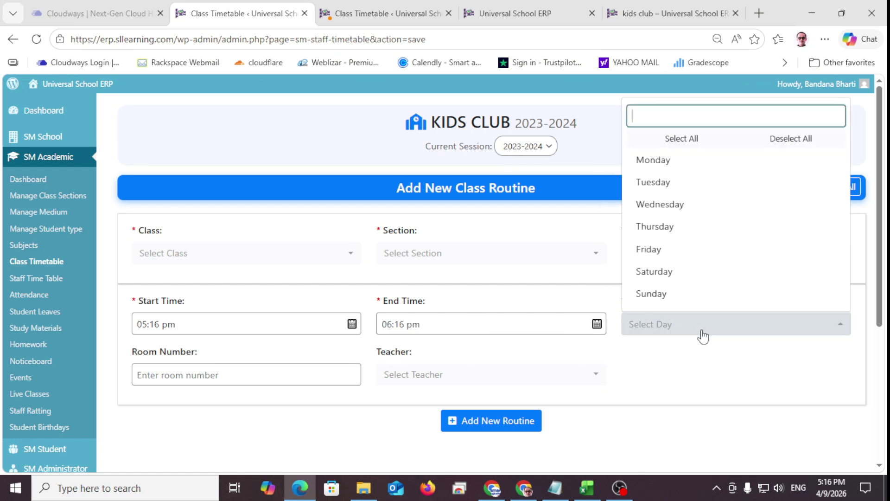
click(655, 185)
click(686, 357)
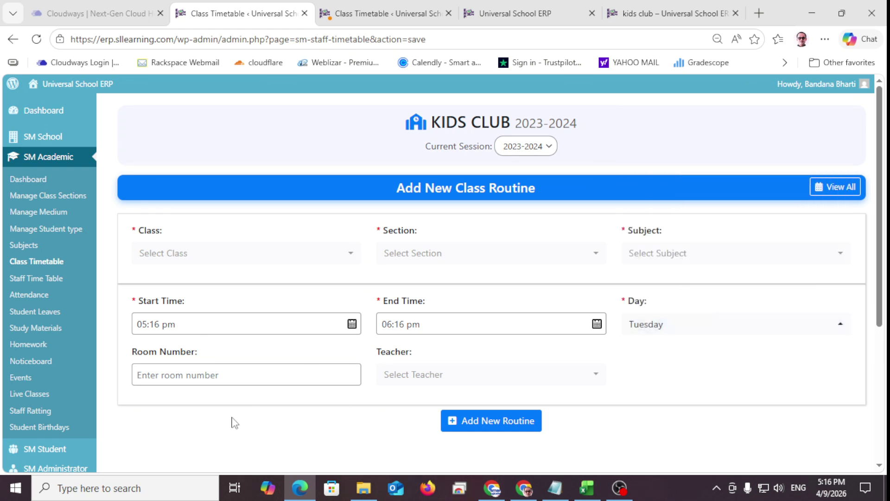
Step: Assign the routine to class Playgroup, section A, with test as the subject
click(439, 381)
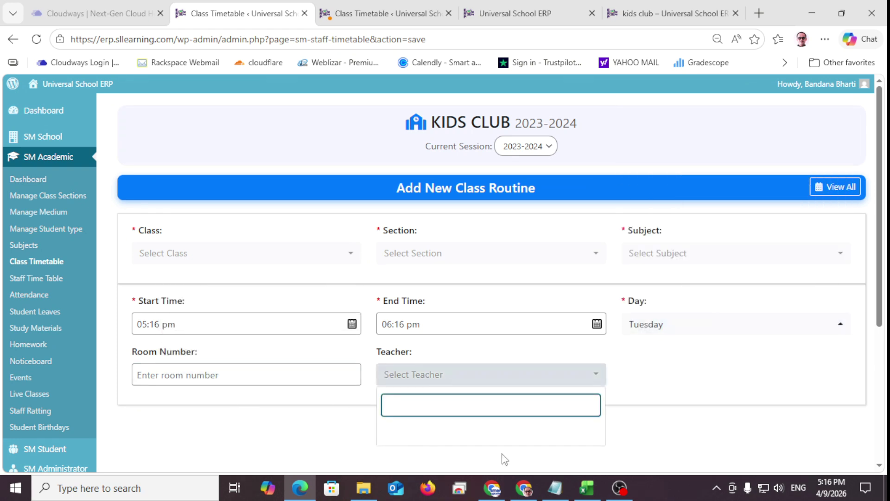
click(747, 350)
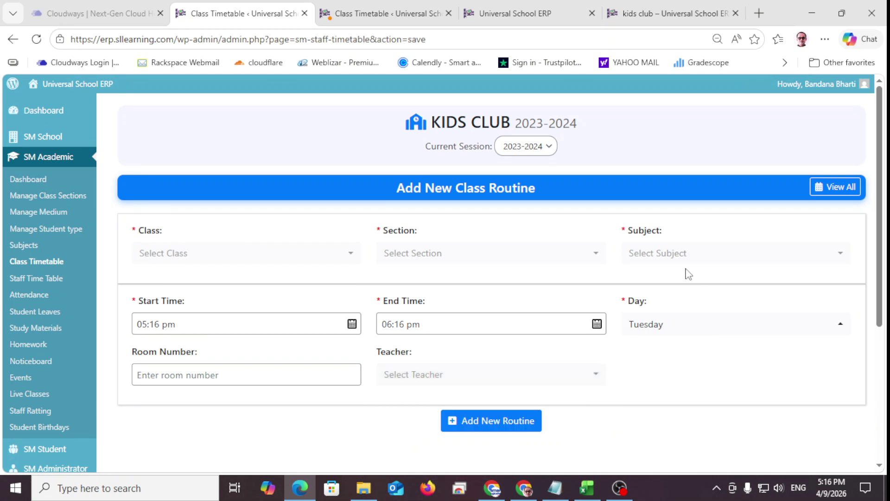
click(190, 262)
click(190, 327)
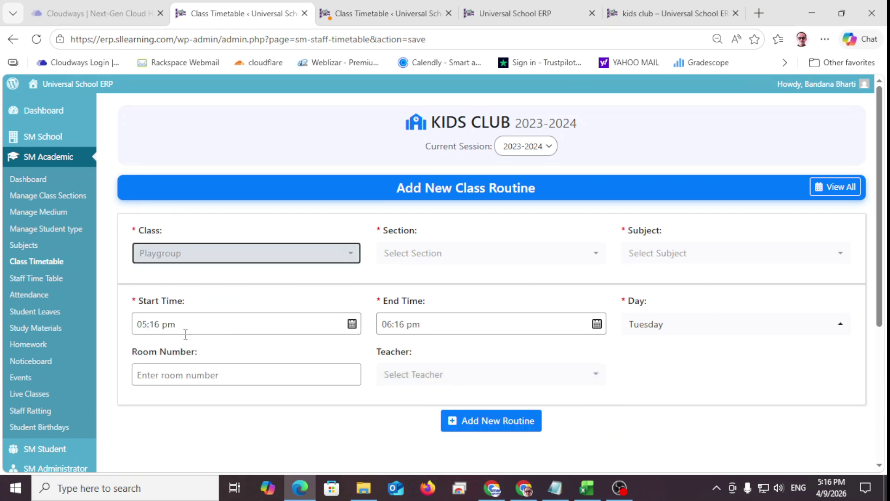
click(482, 258)
click(409, 311)
click(680, 256)
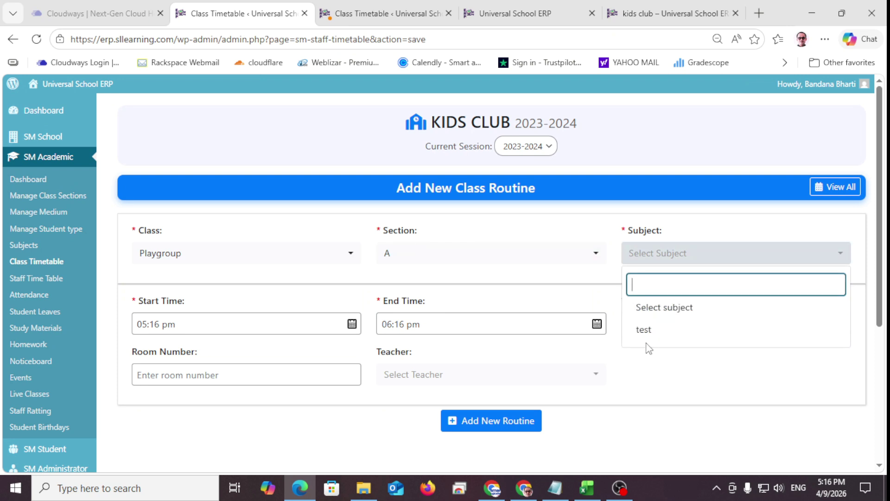
click(645, 330)
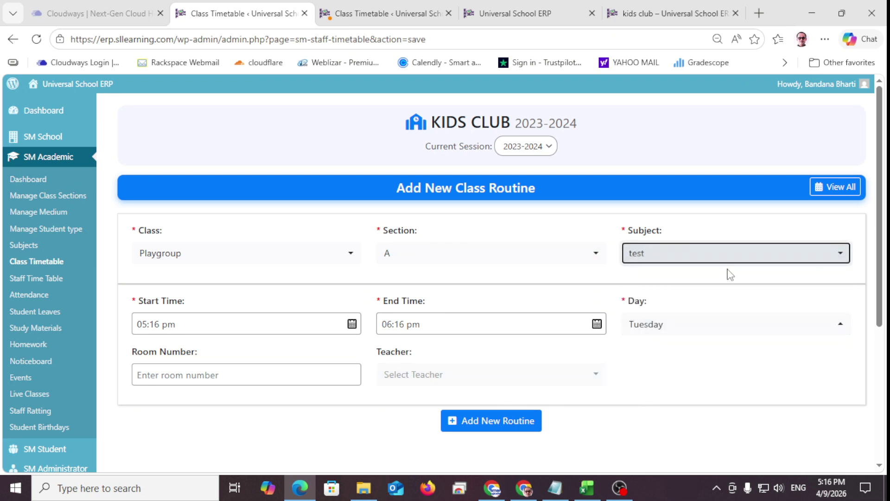
Step: Select the available teacher, enter dfdfdfd as the room number and submit the new routine
click(436, 374)
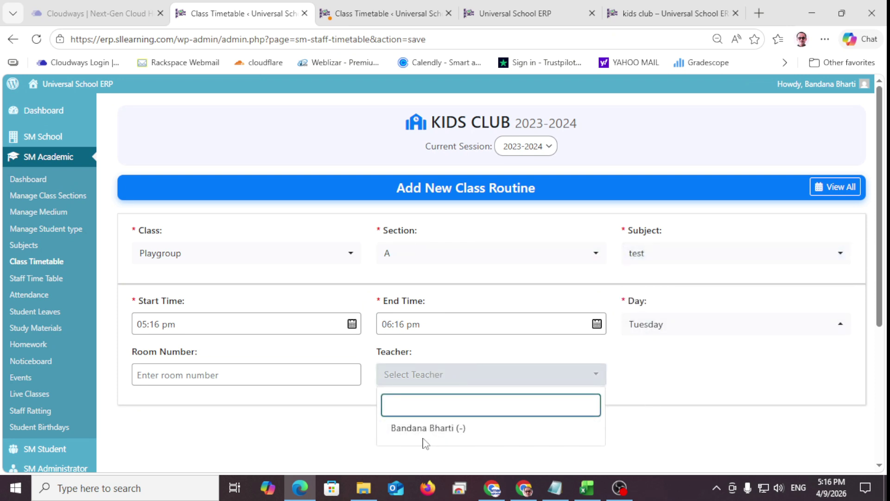
click(421, 428)
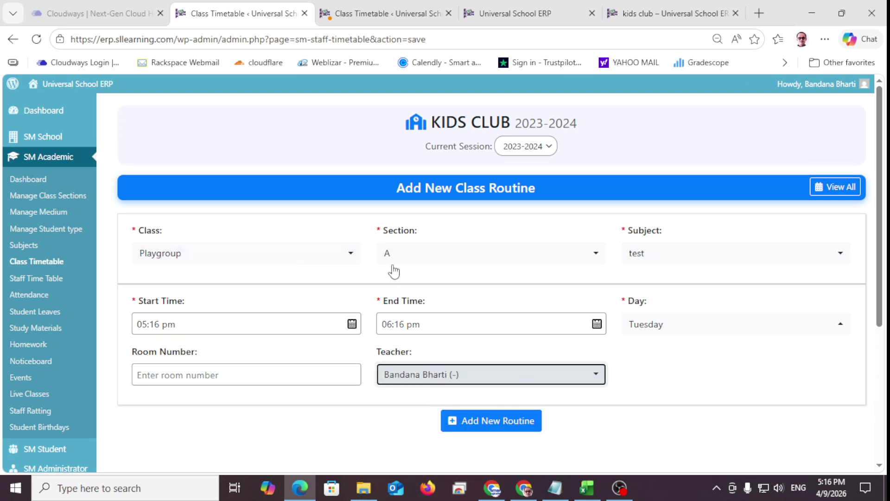
click(197, 375)
text(dfdfdfd)
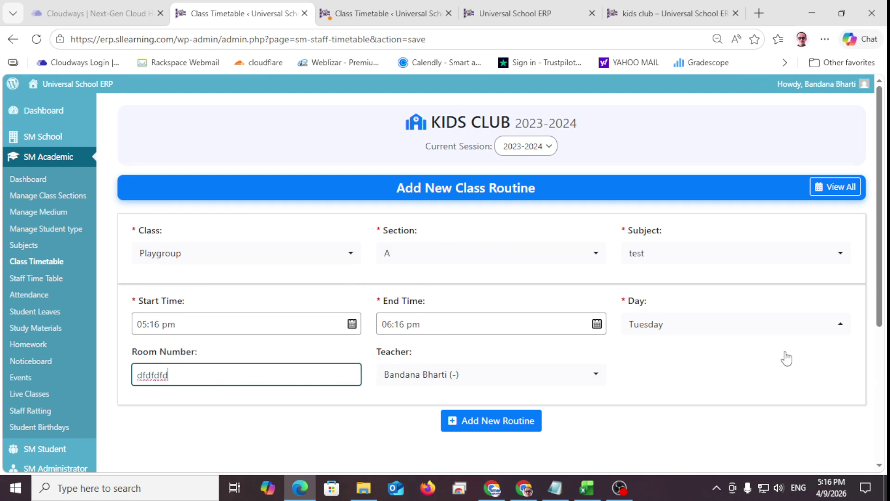
click(451, 423)
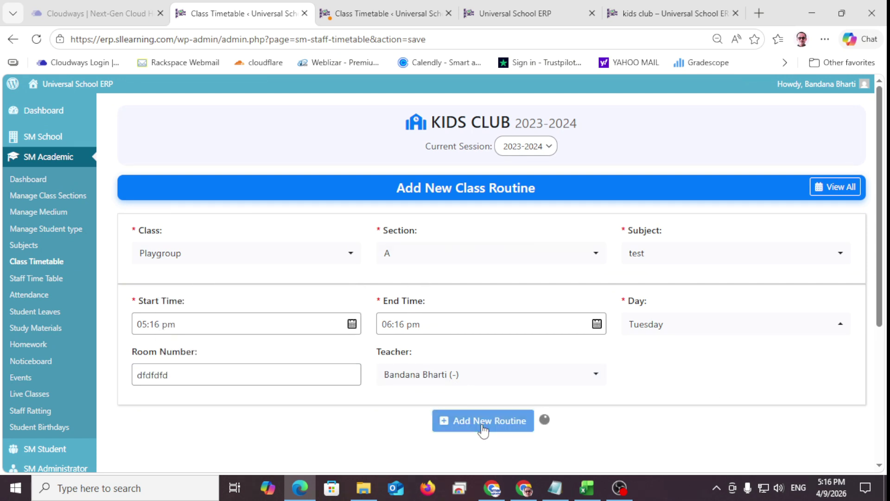
Step: Open the Playgroup section A timetable from the list of all class timetables and review its weekly routines
click(835, 188)
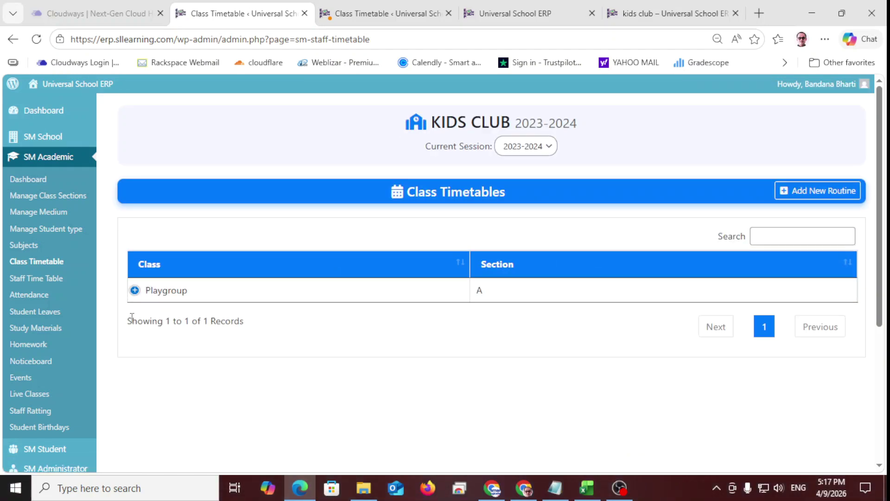
click(135, 291)
click(187, 316)
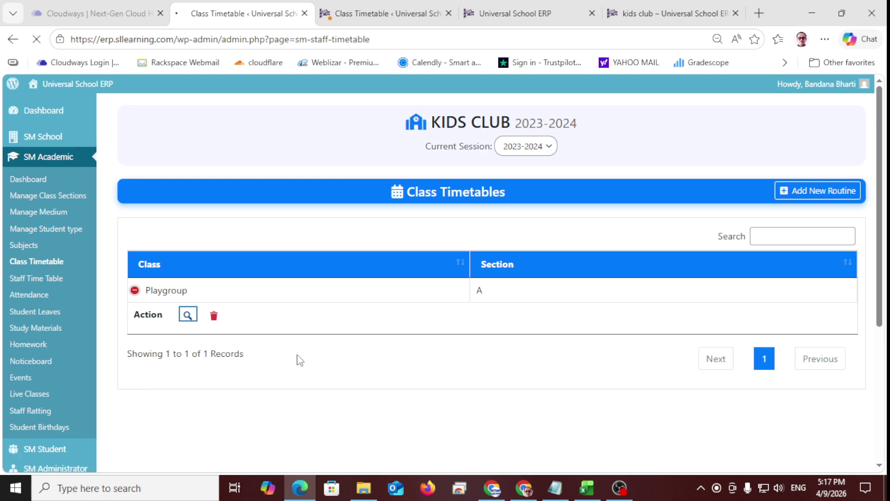
scroll(571, 384, down, 3)
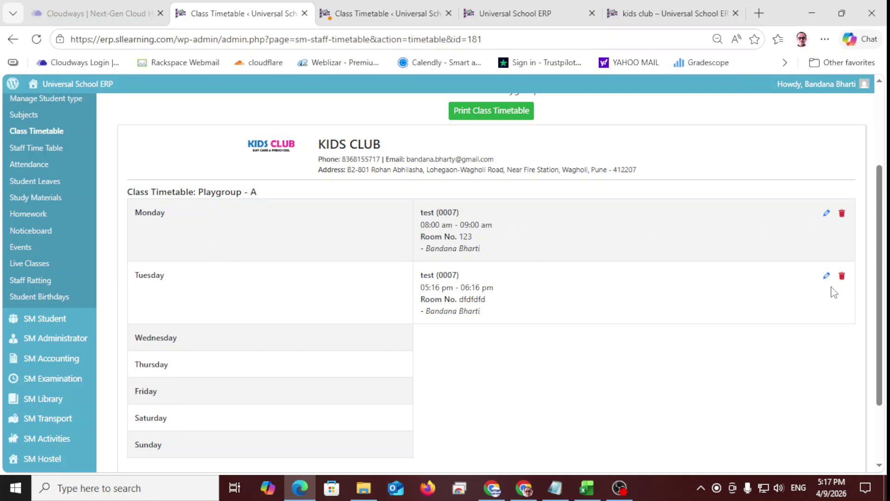
scroll(553, 346, down, 1)
scroll(533, 200, up, 3)
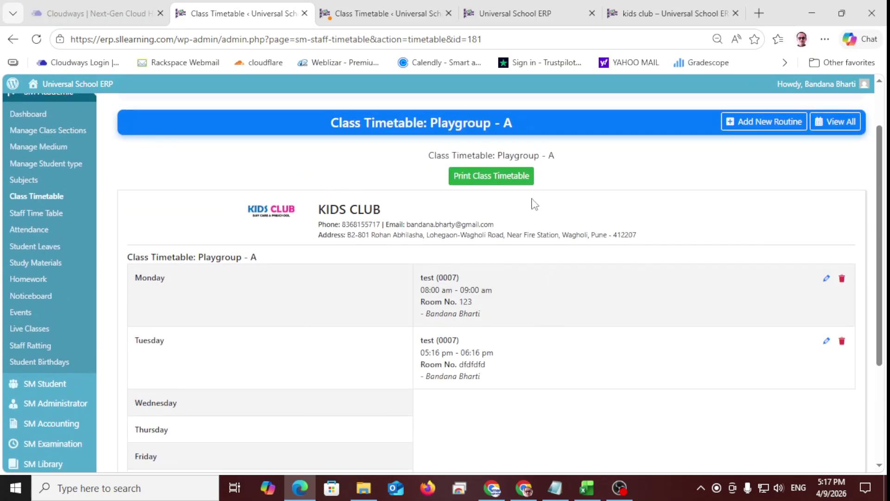
Step: Preview the printout of the Playgroup A class timetable without printing it, and view the staff timetable
click(486, 176)
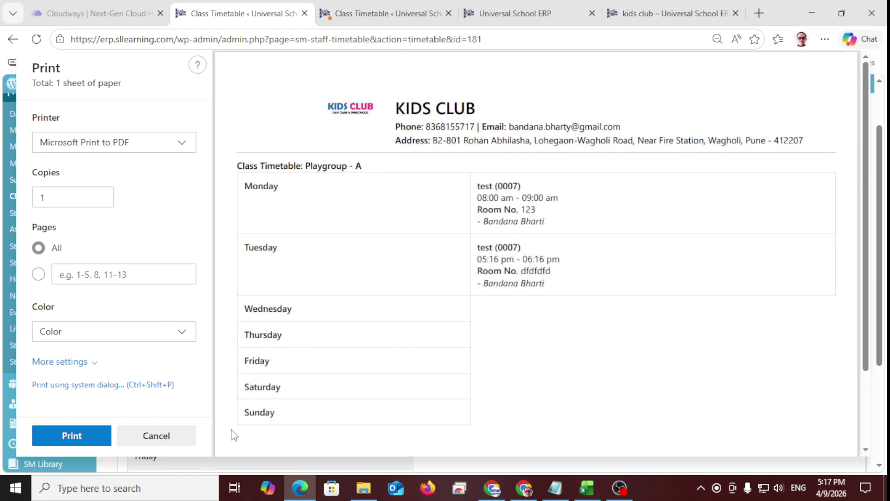
click(134, 434)
scroll(788, 224, up, 2)
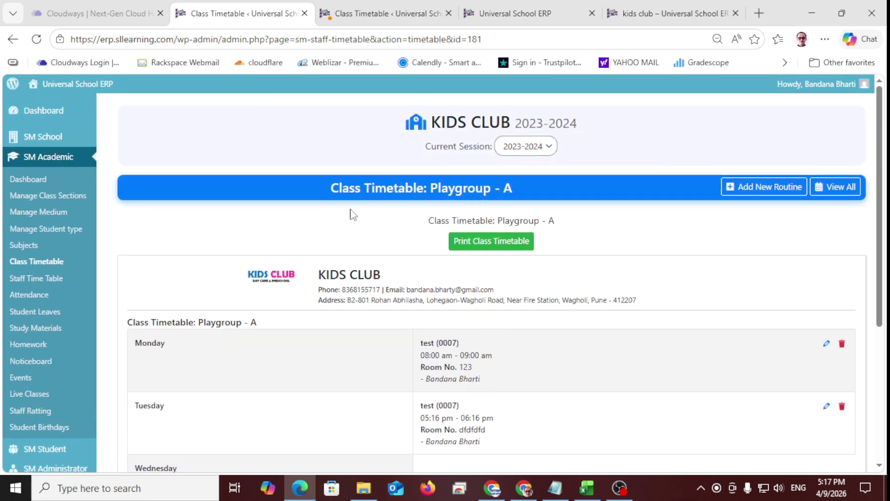
click(55, 278)
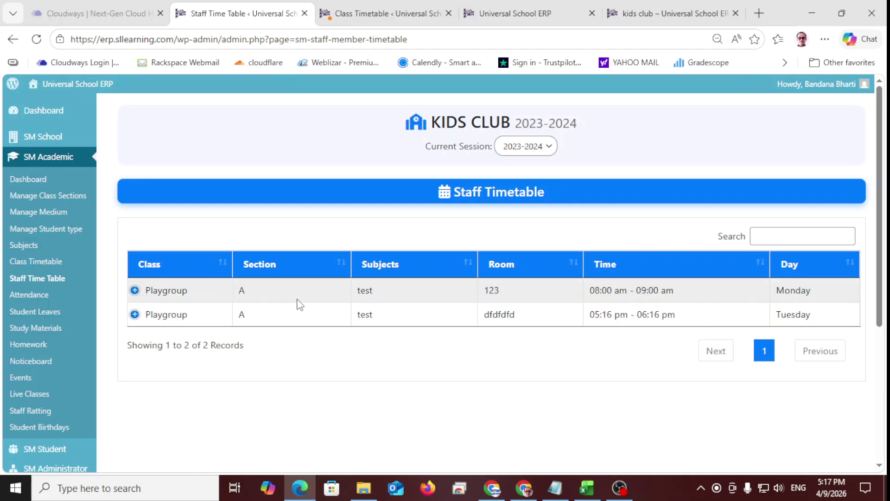
Step: Open the form for taking student attendance and set it to Attendance By Subject
click(34, 296)
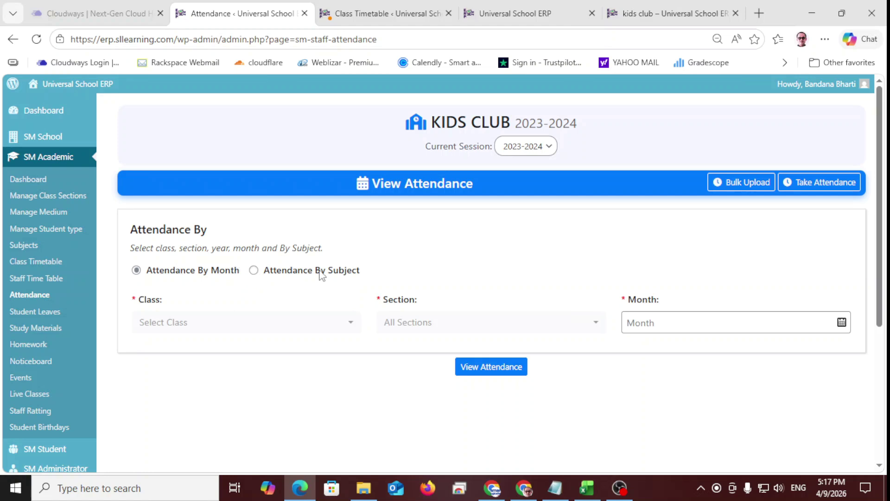
click(812, 184)
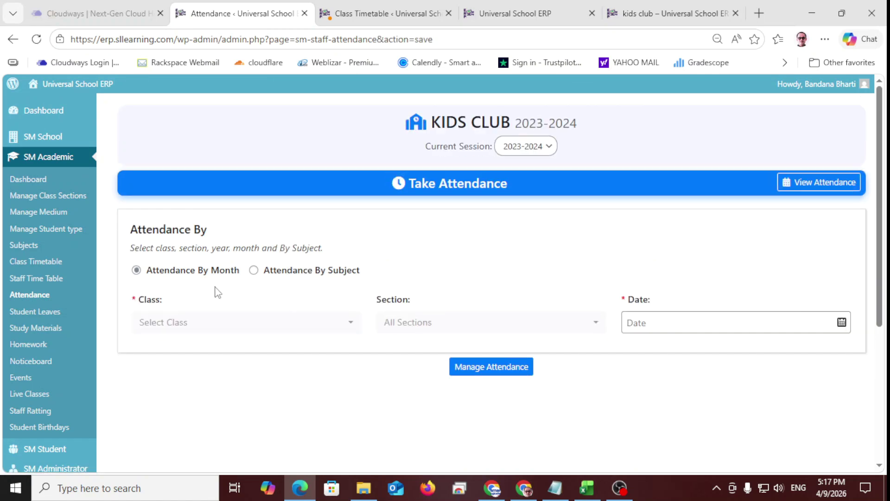
click(252, 273)
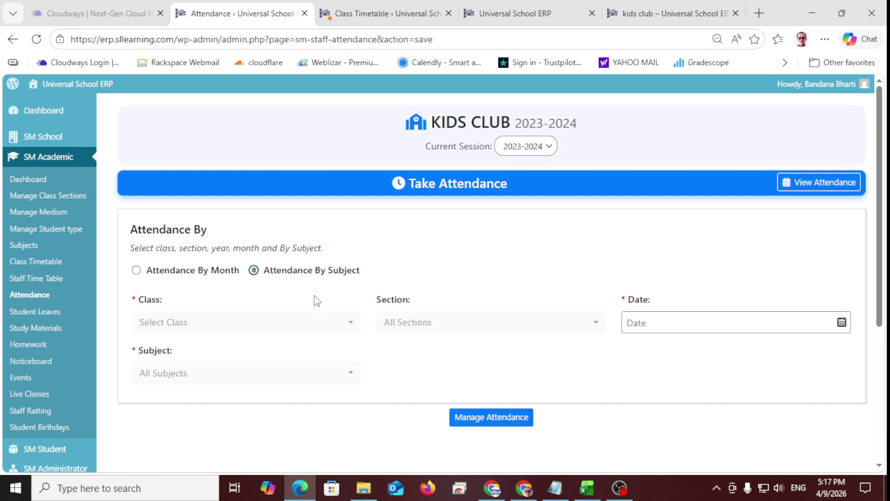
Step: Choose class Playgroup, section A and subject test for the attendance
click(288, 325)
click(182, 202)
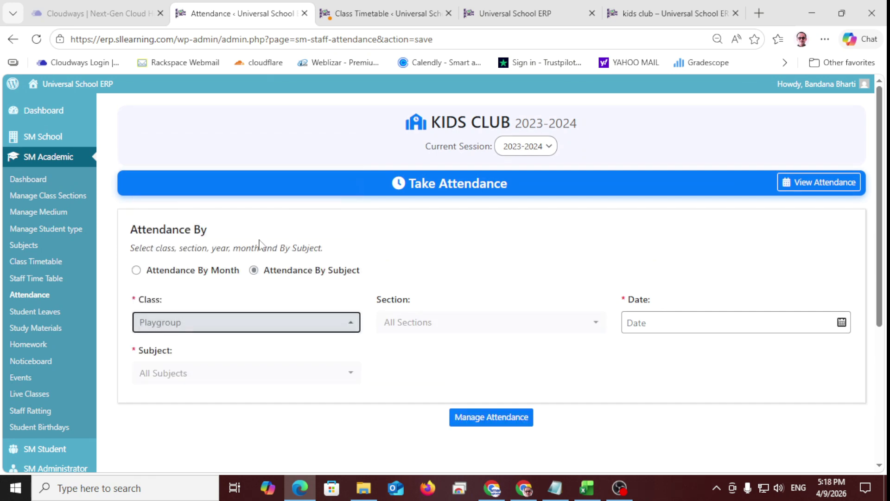
click(408, 322)
click(408, 420)
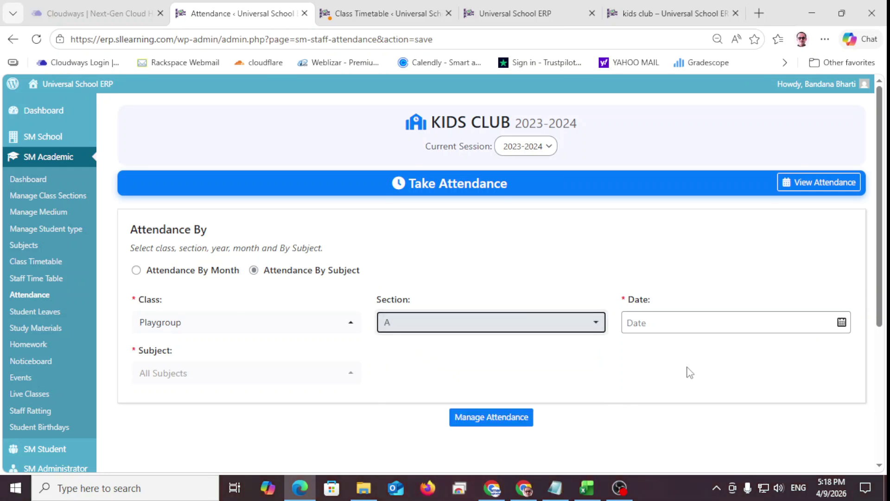
click(250, 373)
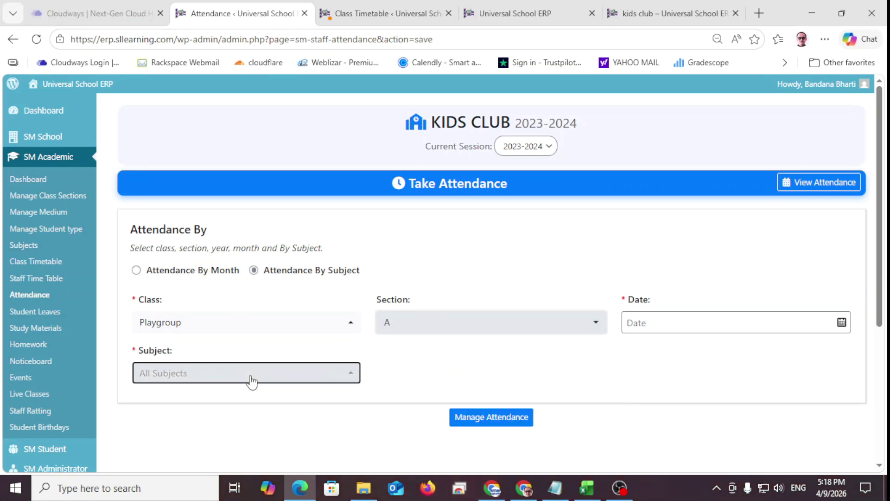
click(183, 343)
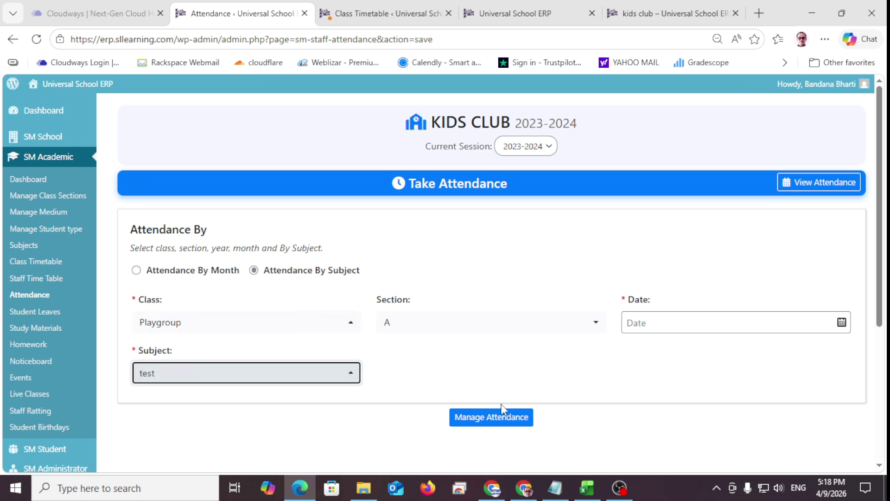
Step: Set the attendance date to 09-04-2026 and load the student attendance for the chosen class and subject
click(506, 418)
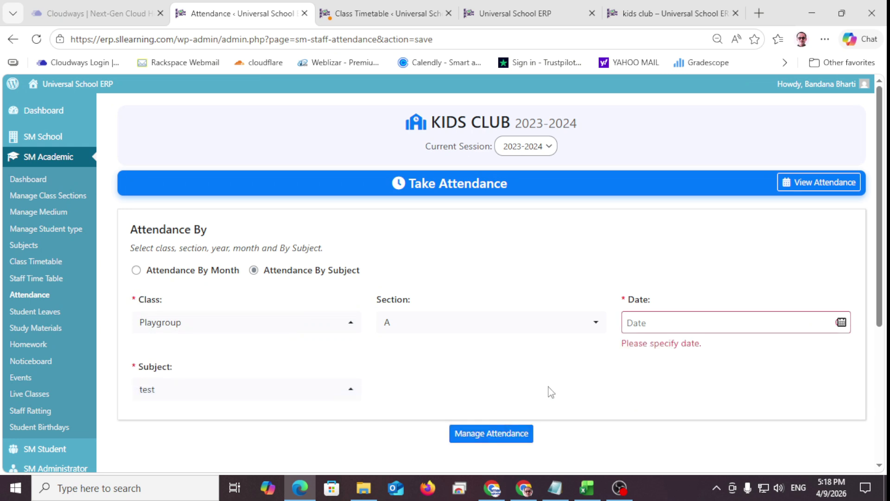
click(842, 322)
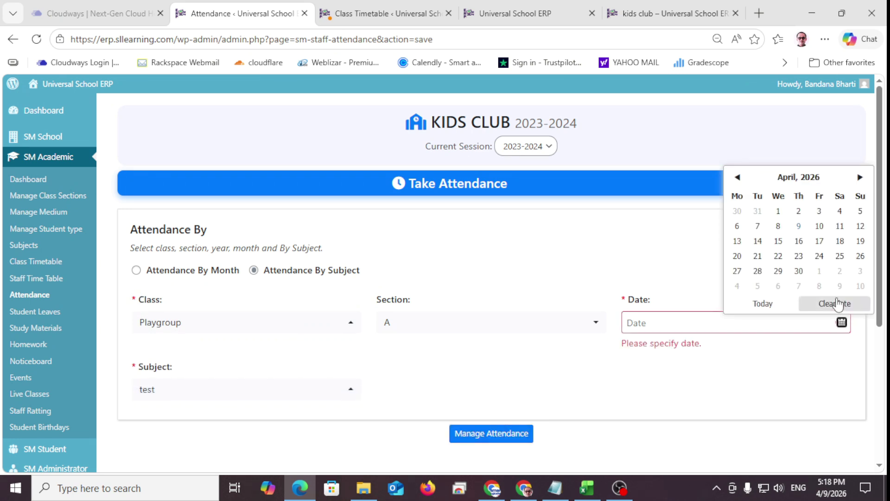
click(798, 225)
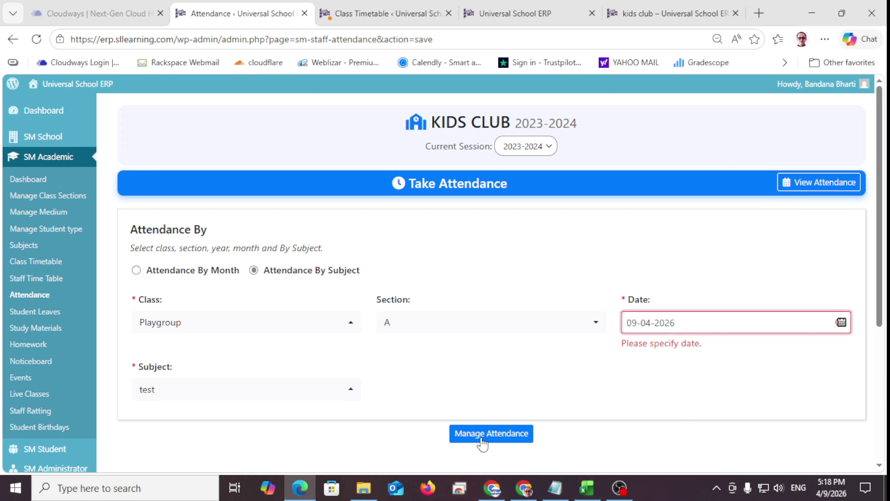
click(528, 432)
scroll(418, 380, down, 2)
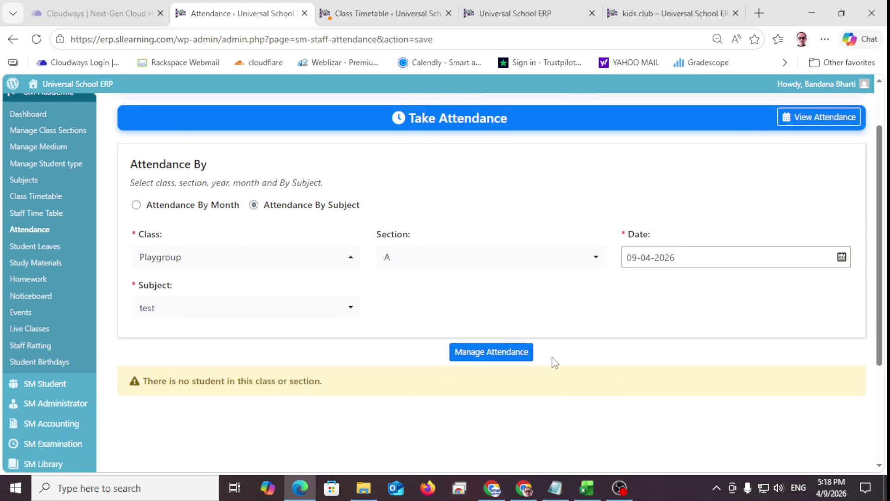
scroll(392, 345, up, 2)
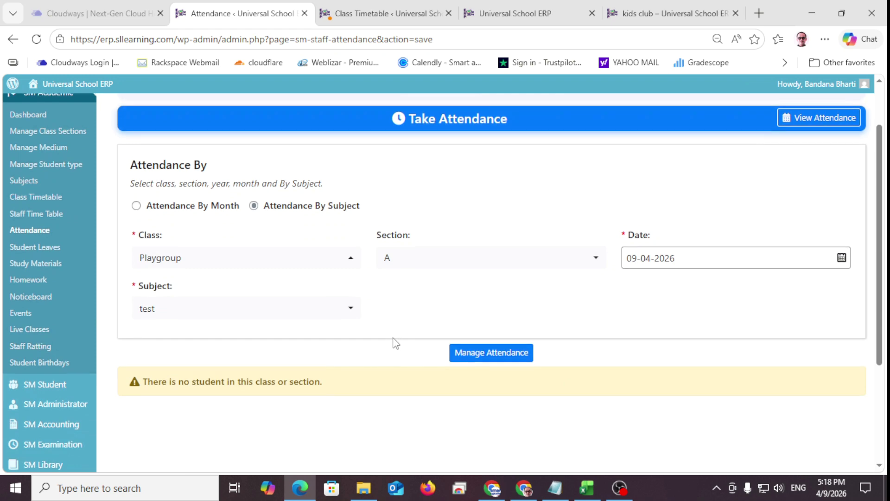
scroll(416, 306, down, 6)
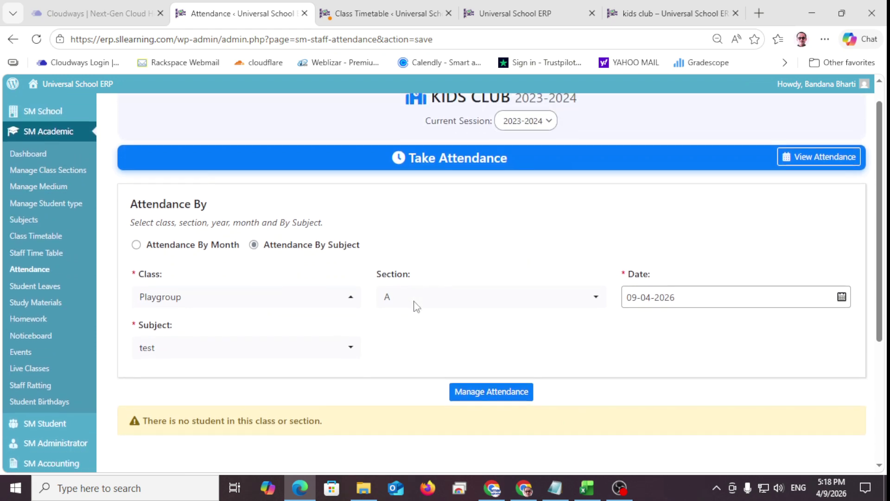
Step: Go to the student leaves list and open the form for adding a student leave
scroll(502, 358, up, 2)
click(21, 182)
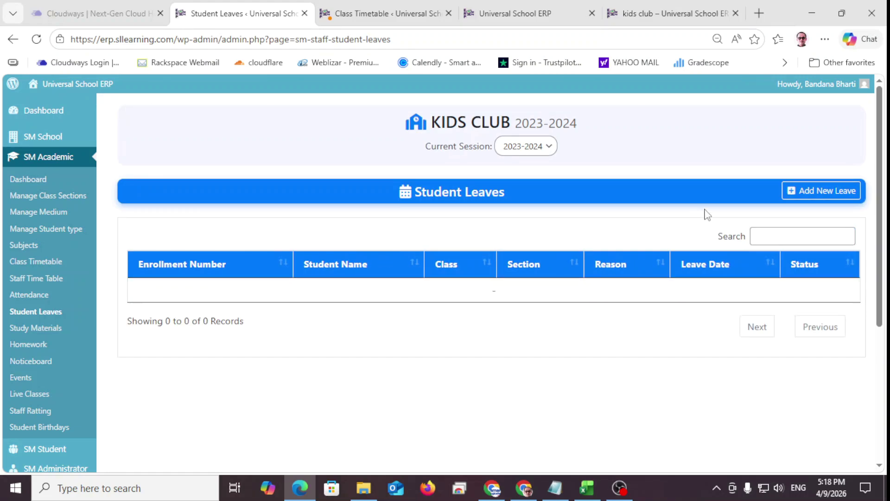
click(794, 191)
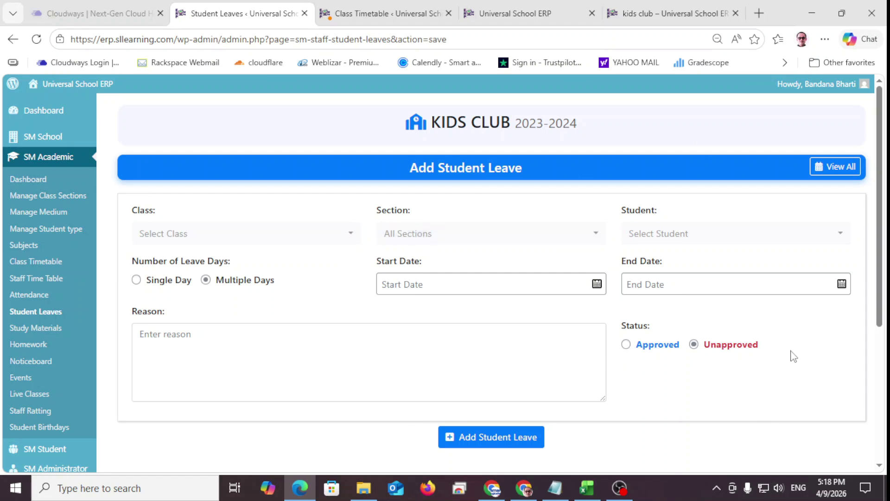
Step: Open the form for adding new study material and review its fields, URL, download option and file upload
click(86, 330)
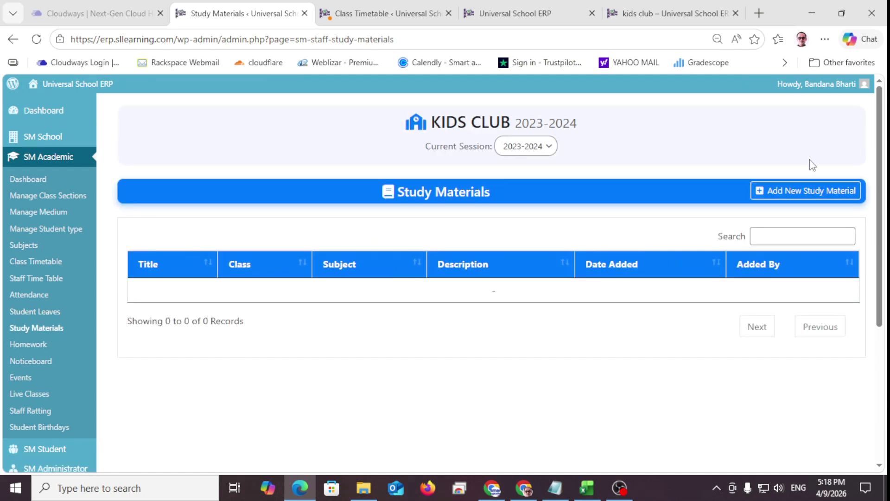
click(809, 191)
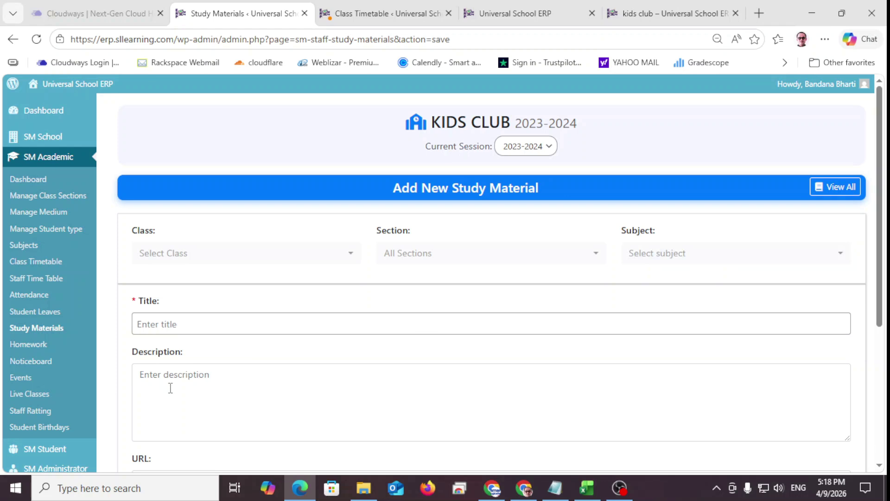
scroll(170, 388, down, 3)
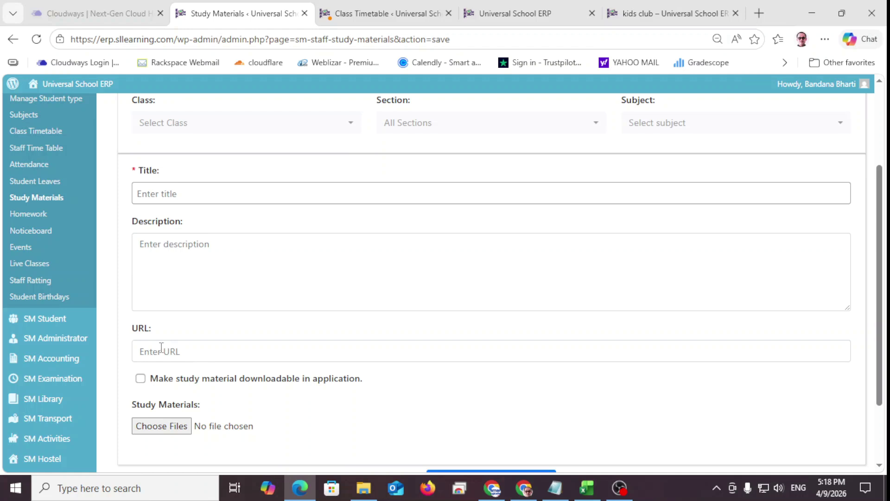
scroll(299, 358, down, 2)
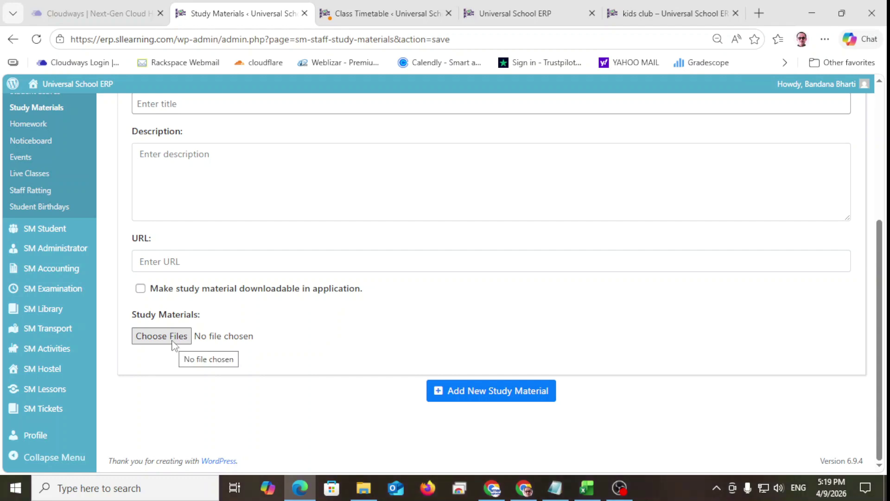
scroll(249, 334, up, 1)
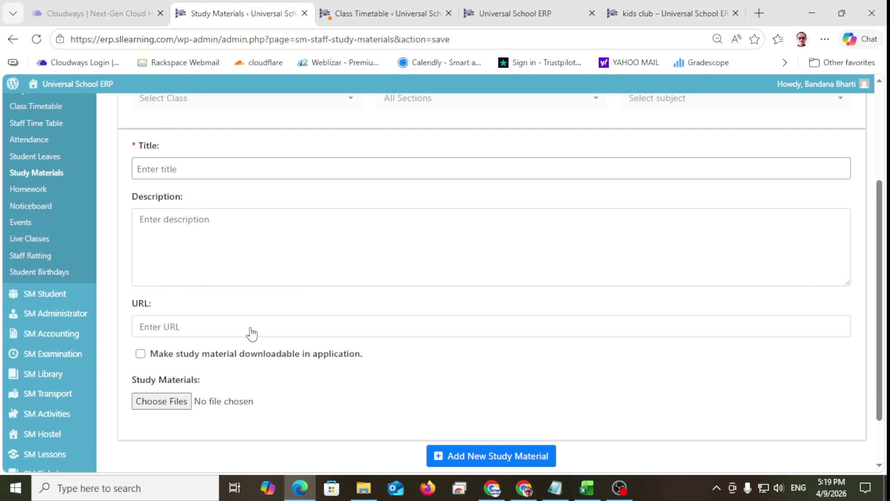
Step: Open the form for assigning homework and review its description, file upload, download and SMS options
scroll(176, 404, up, 1)
click(28, 253)
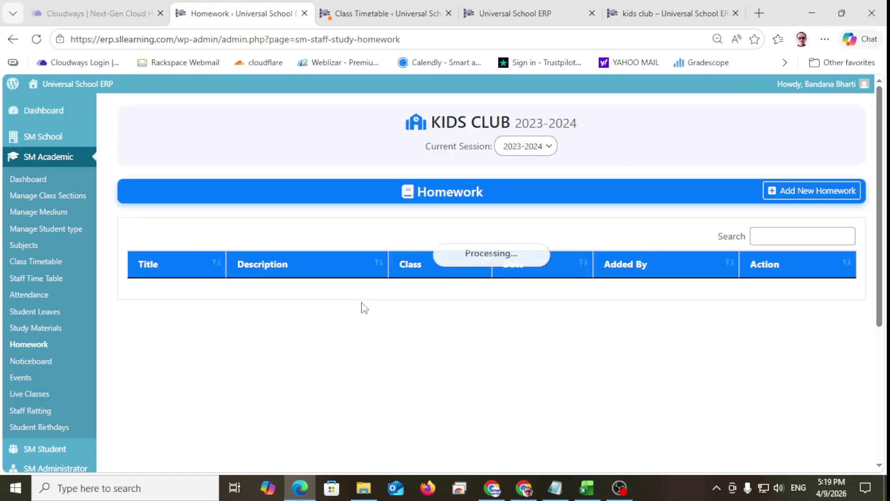
click(823, 192)
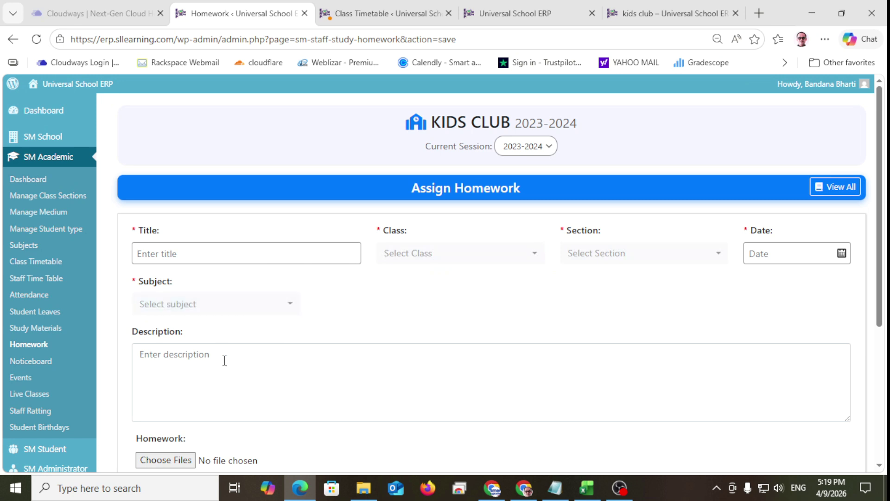
scroll(225, 361, down, 3)
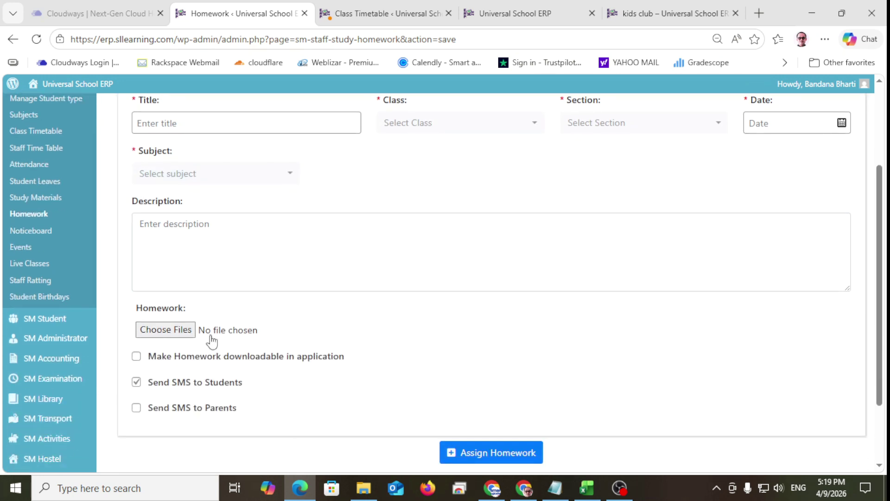
click(183, 233)
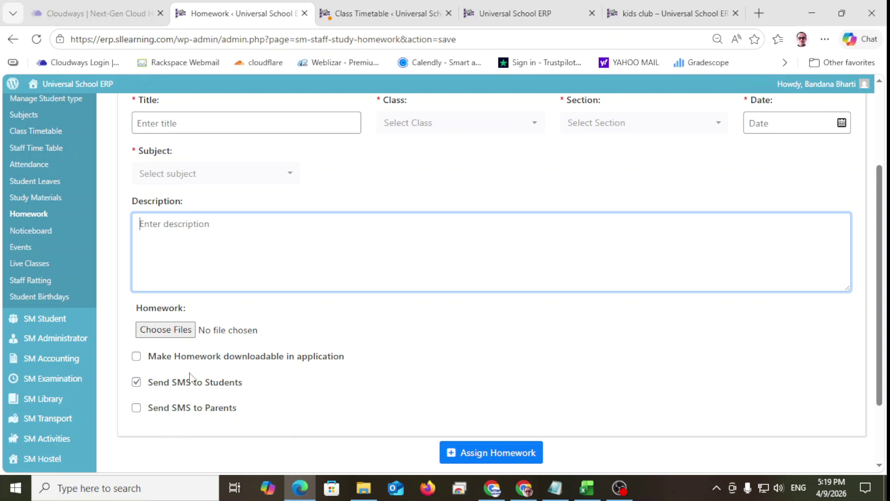
Step: Open the noticeboard's new notice form and review its title, class, description, link and status fields
click(21, 230)
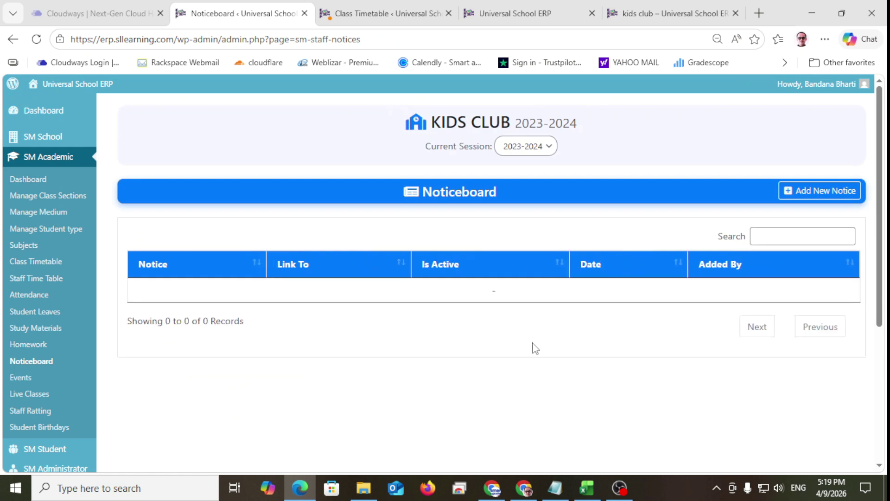
click(789, 192)
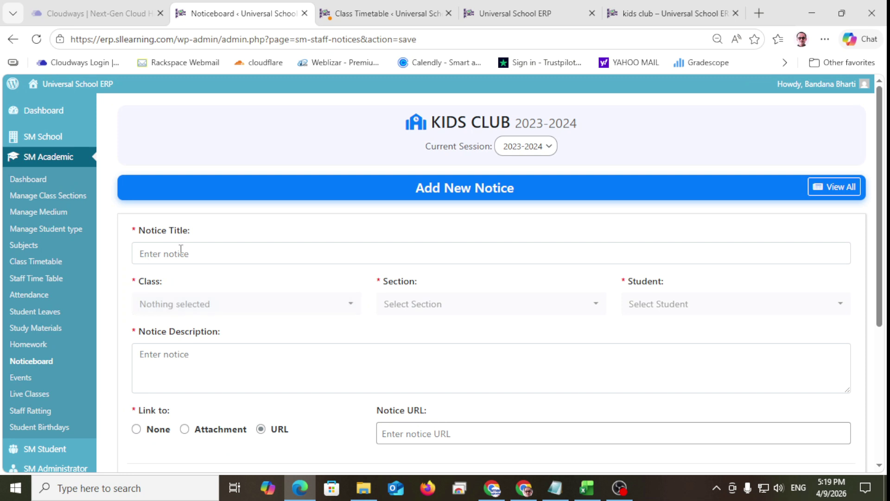
scroll(219, 250, down, 1)
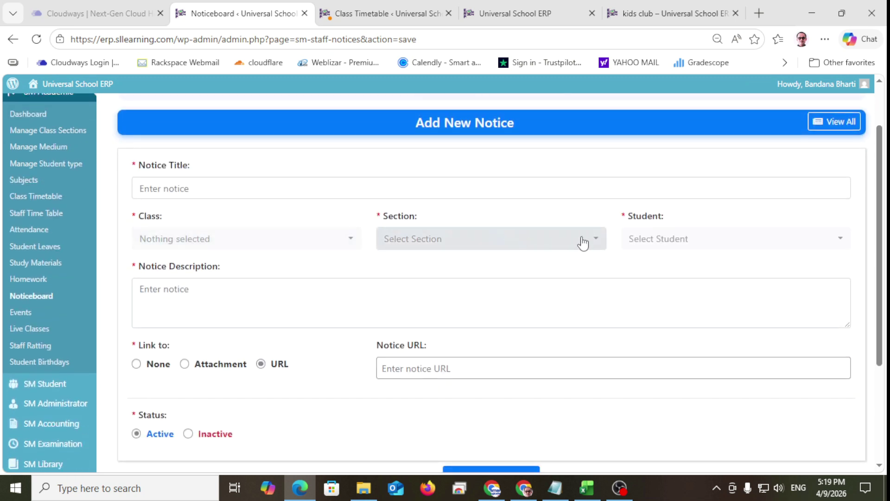
scroll(189, 303, down, 3)
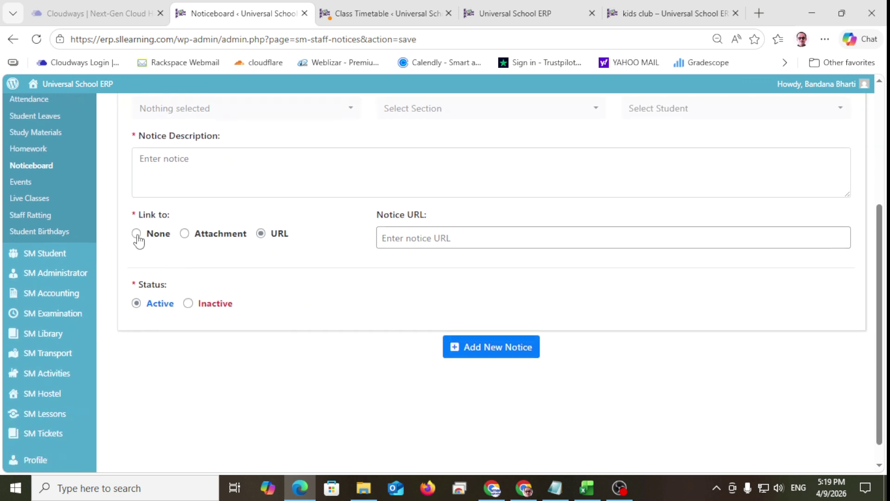
Step: Compare the notice form's None, Attachment and URL link options, leave URL selected, and review the rest of the form
click(136, 234)
click(184, 233)
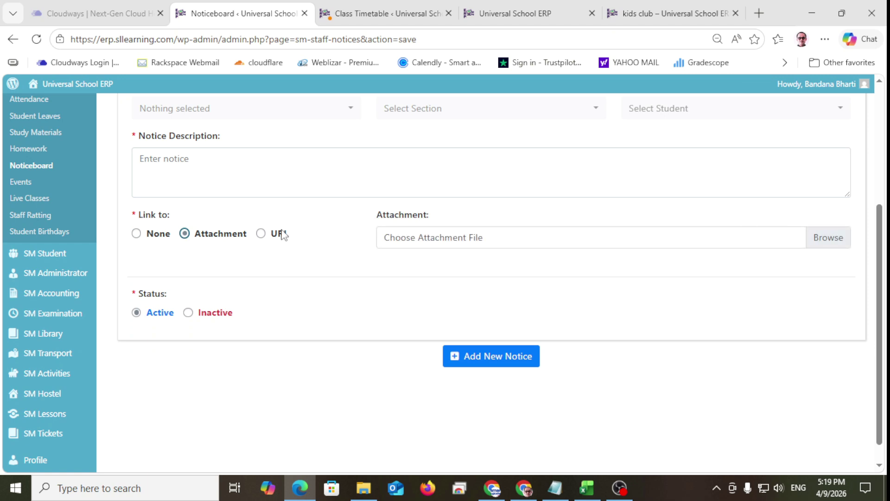
click(260, 234)
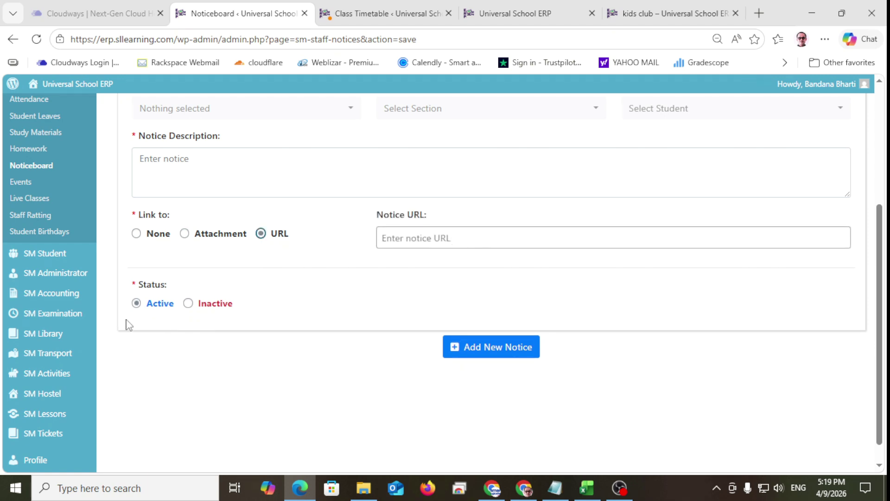
scroll(269, 343, up, 5)
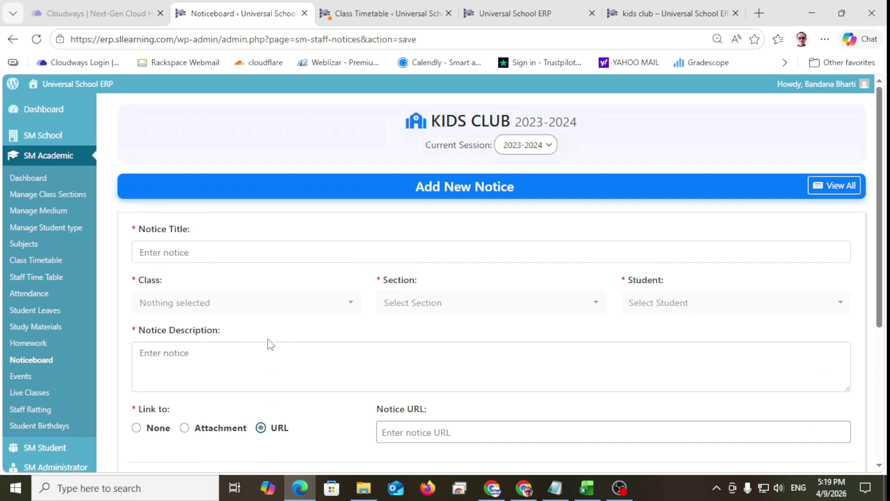
scroll(251, 350, down, 5)
scroll(237, 344, up, 1)
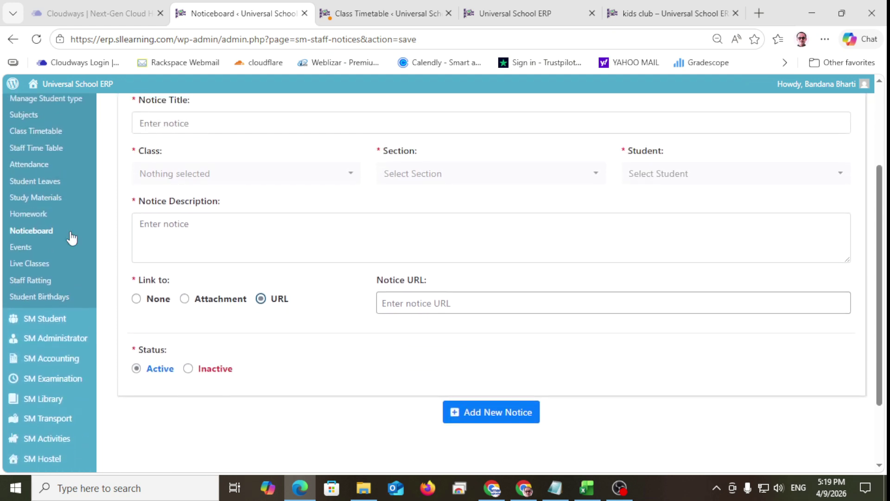
Step: Open the form for adding a new event and review its title, date, description, image upload and status fields
click(18, 246)
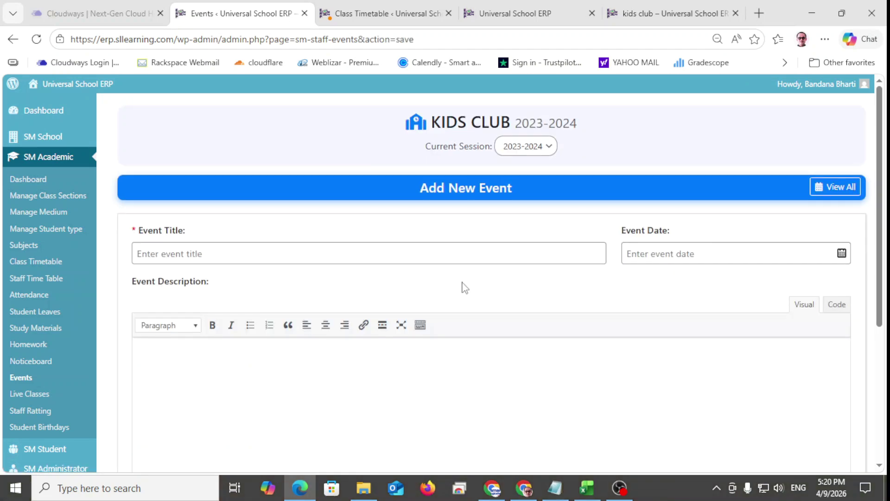
scroll(465, 288, down, 4)
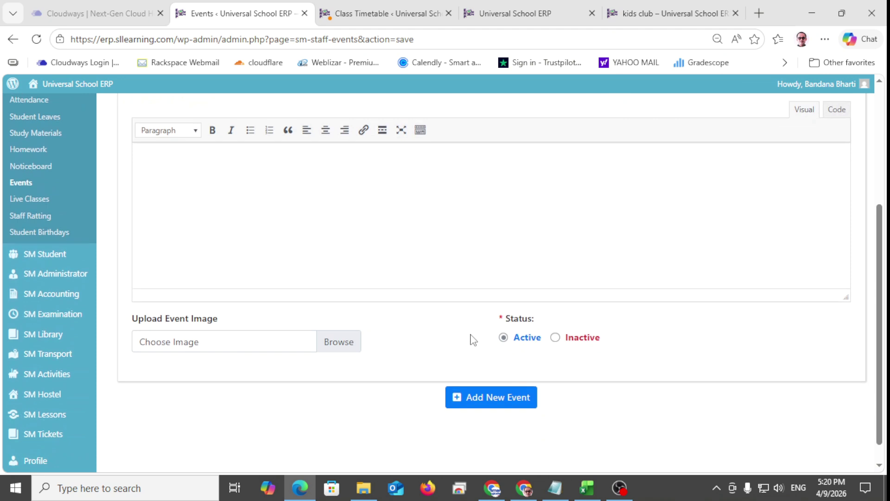
scroll(339, 295, up, 3)
scroll(340, 295, down, 1)
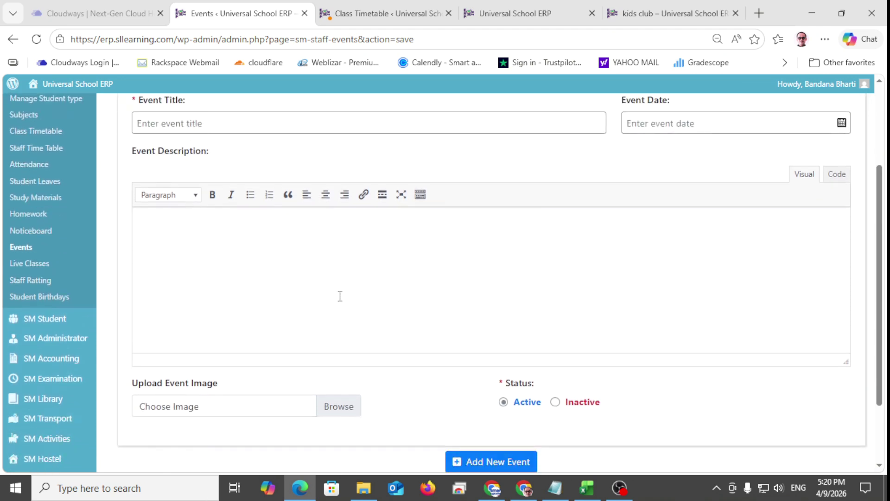
scroll(340, 295, down, 2)
Step: Go to the student activities list and open the form for adding a student activity
mouse_move(60, 388)
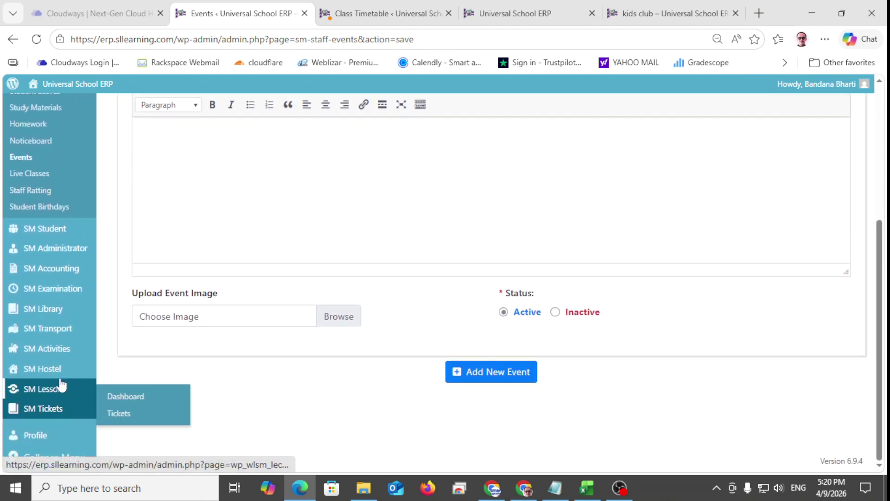
click(47, 348)
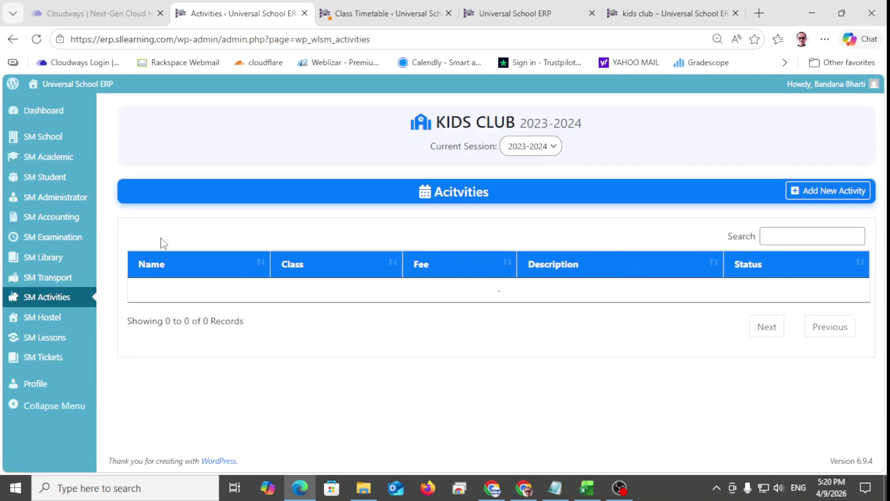
click(829, 191)
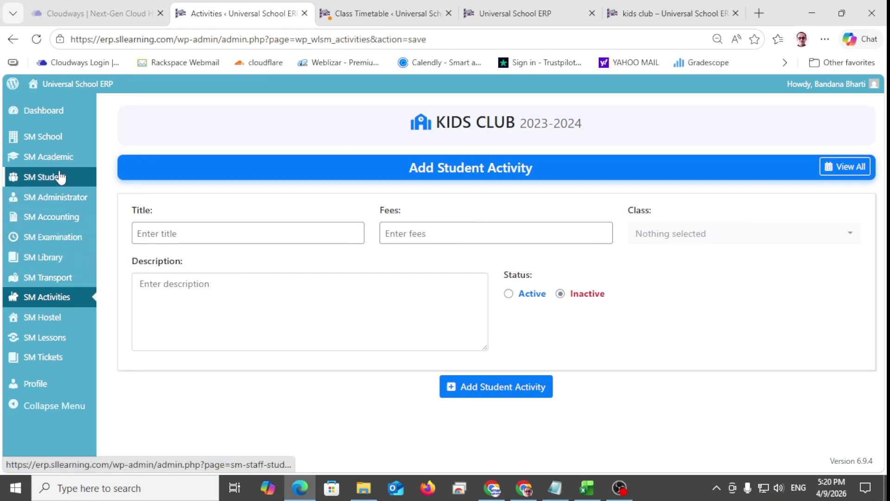
Step: Return to the academic module and open the form for adding a new live class
click(81, 162)
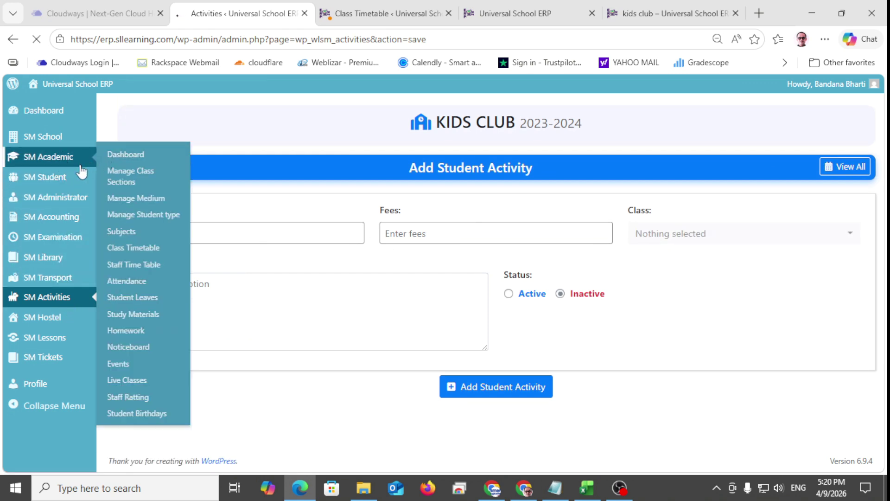
scroll(611, 305, down, 2)
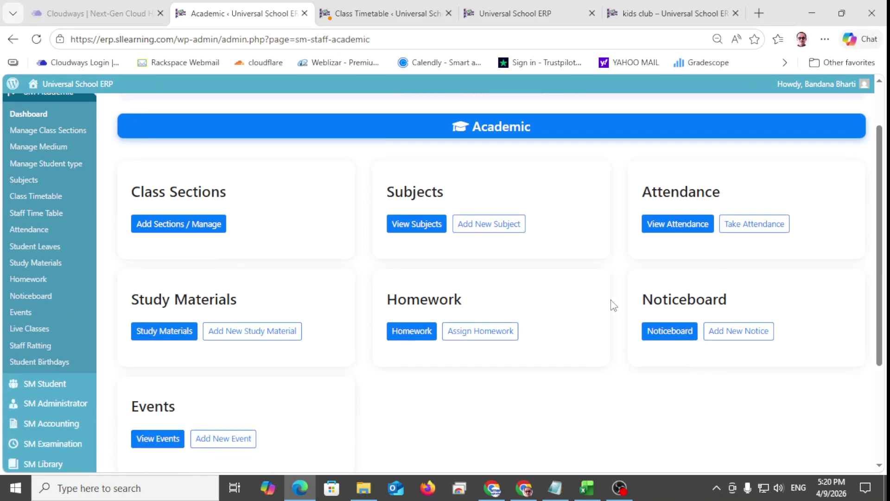
click(30, 329)
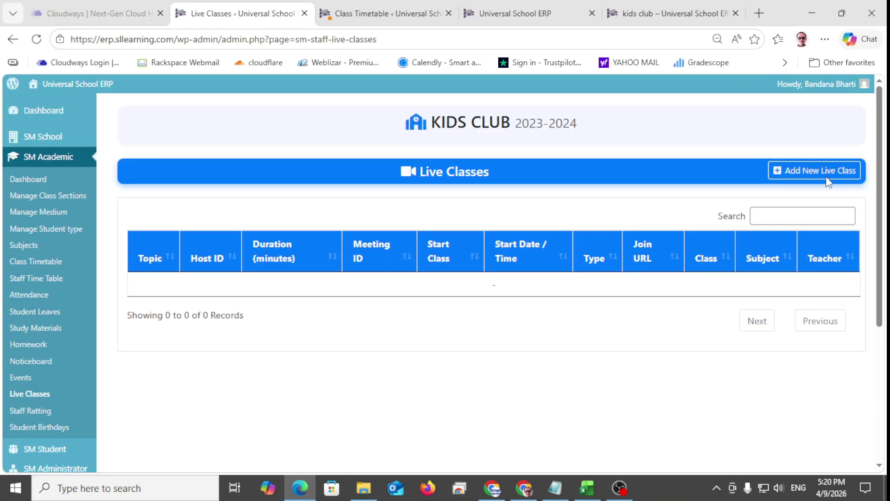
click(816, 170)
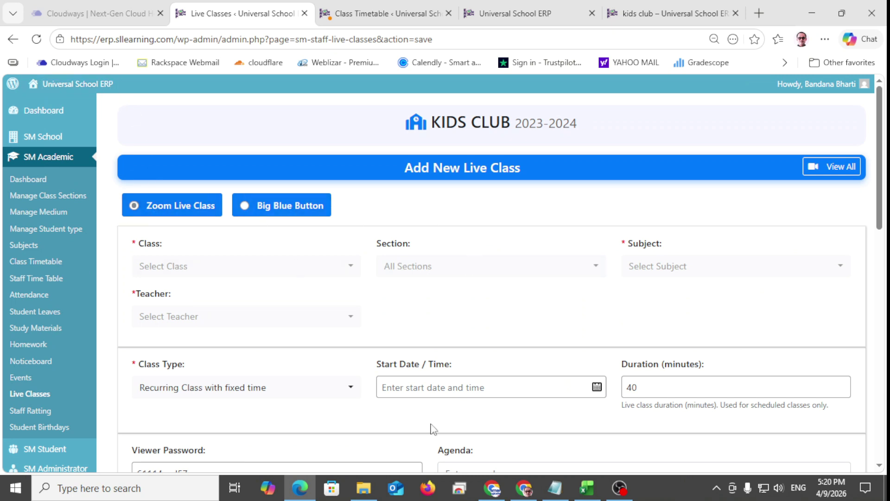
Step: Examine the Zoom live class form's class, teacher, class type, schedule, viewer password, topic and agenda fields
scroll(316, 357, down, 1)
scroll(317, 357, up, 1)
scroll(212, 254, down, 1)
scroll(398, 312, down, 10)
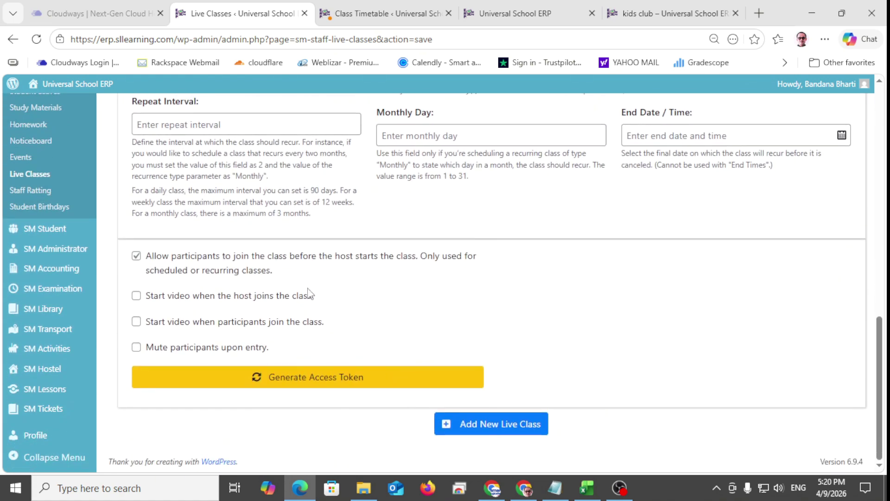
scroll(309, 292, up, 3)
scroll(592, 340, up, 8)
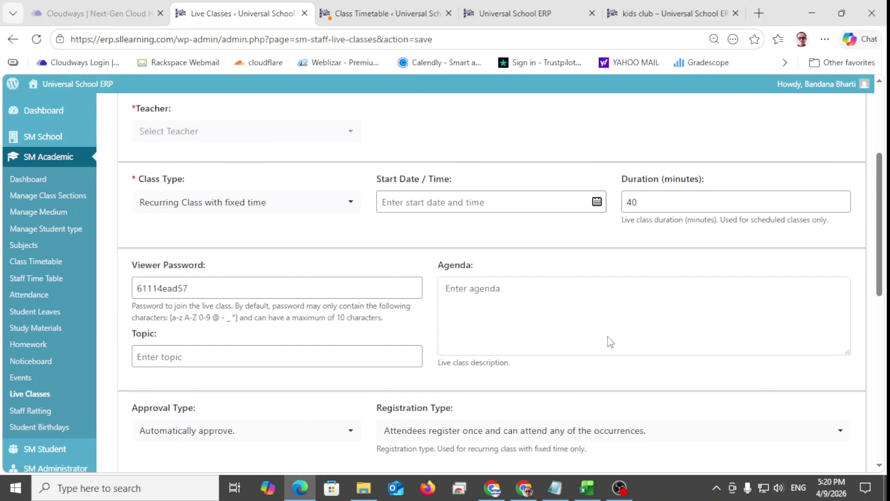
scroll(287, 327, down, 3)
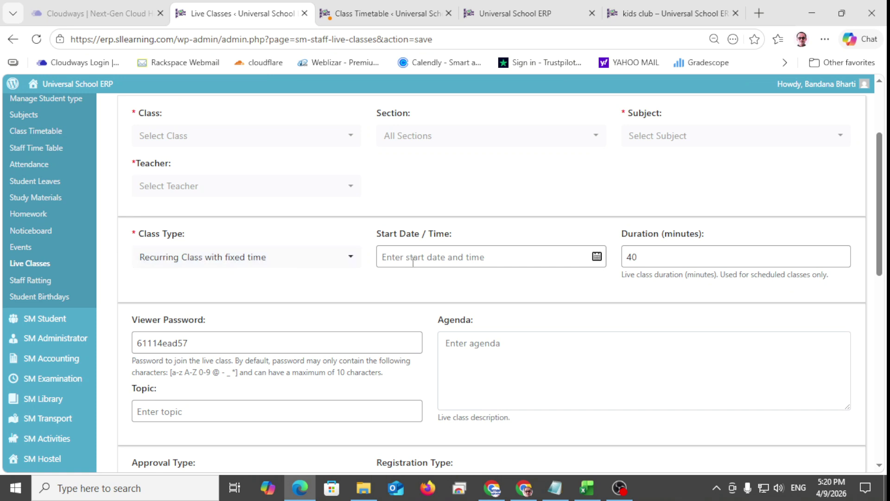
scroll(644, 265, down, 3)
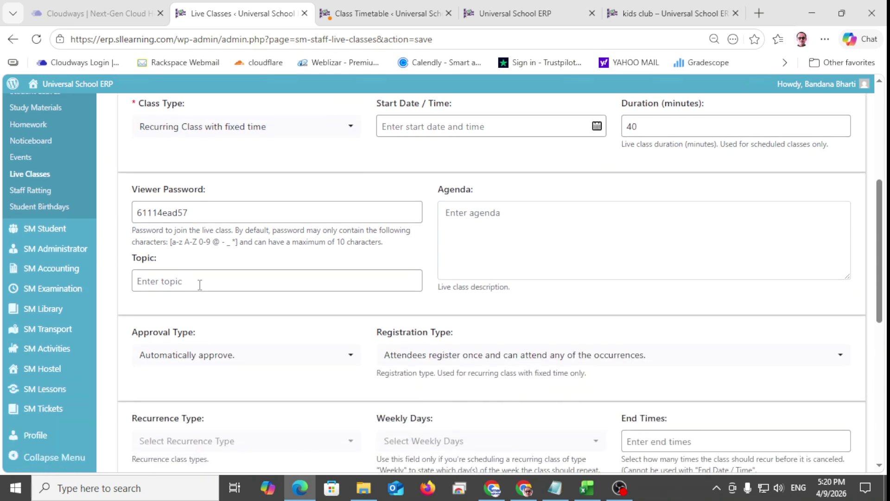
scroll(474, 253, down, 3)
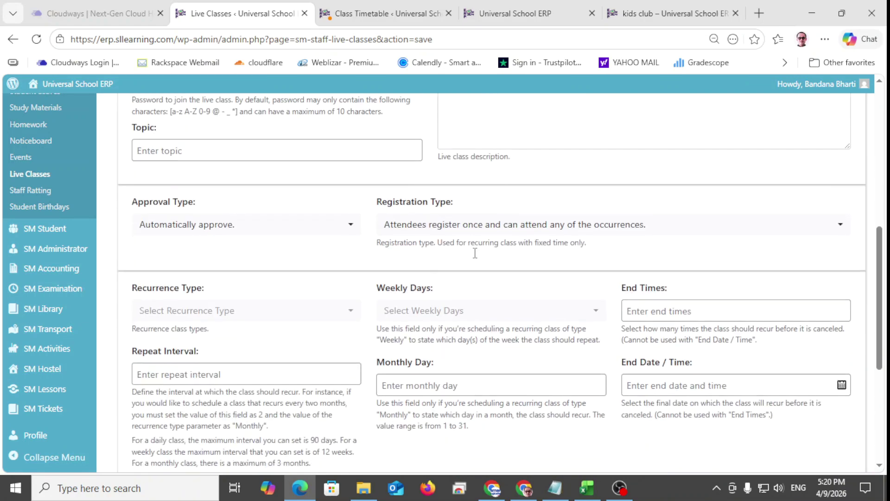
Step: Review the available approval types and registration types for the live class without changing either selection
click(277, 237)
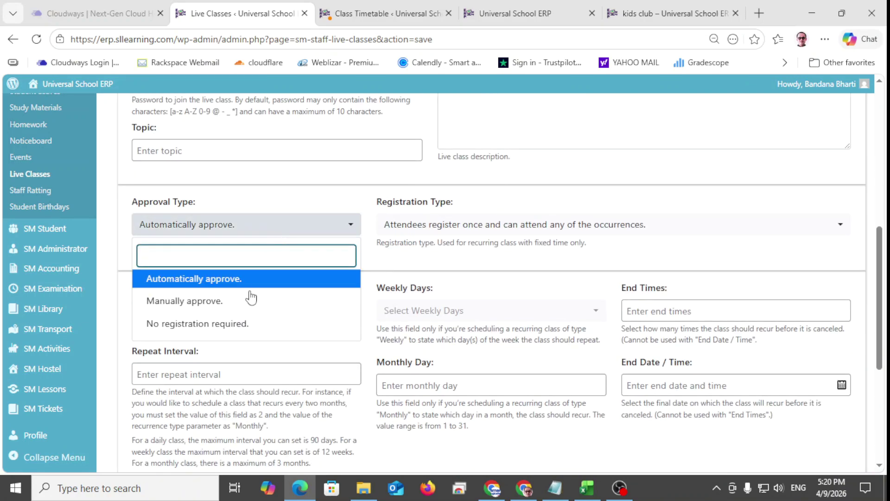
click(350, 195)
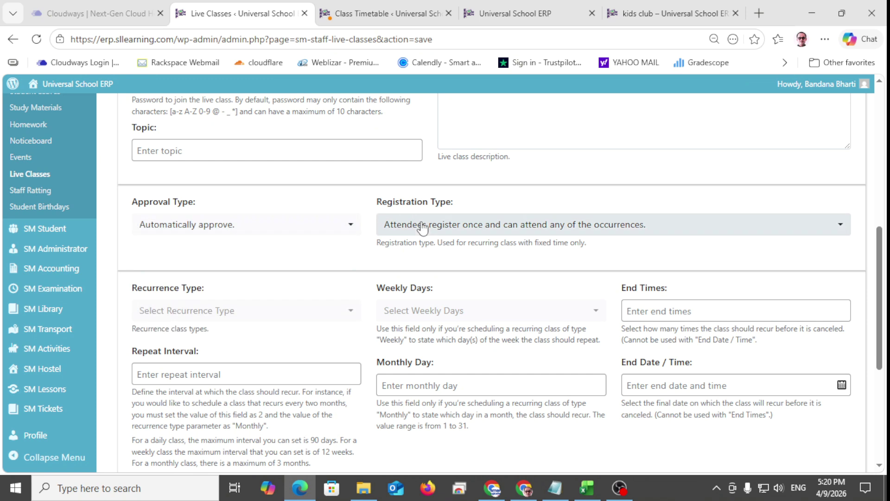
click(422, 225)
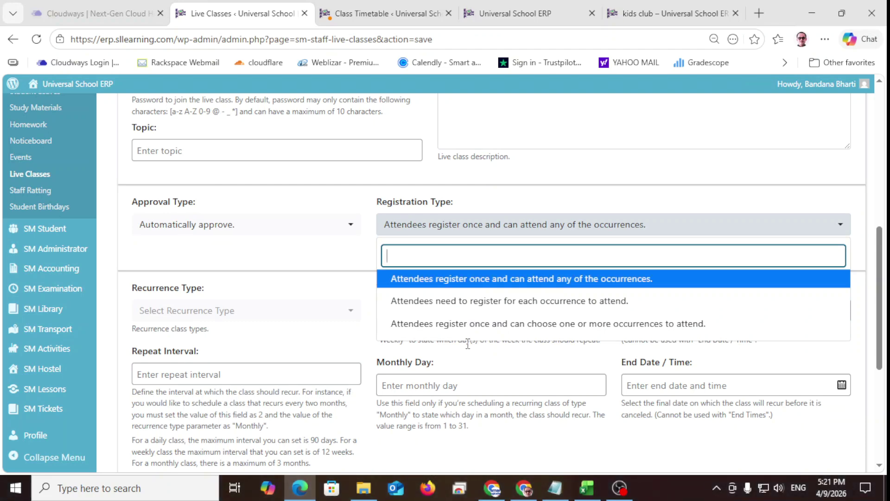
click(372, 220)
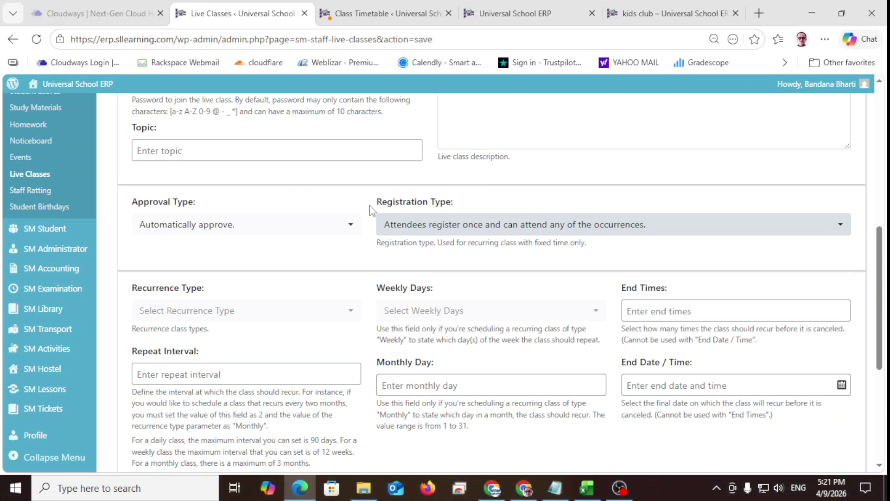
Step: Review the live class's recurrence types, weekly days, repeat interval and end settings, plus the participant and video options
click(290, 325)
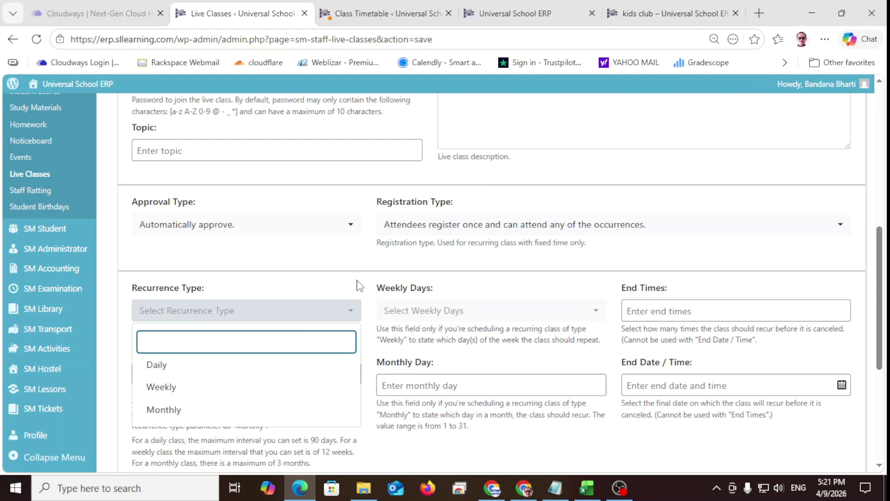
click(379, 306)
click(407, 311)
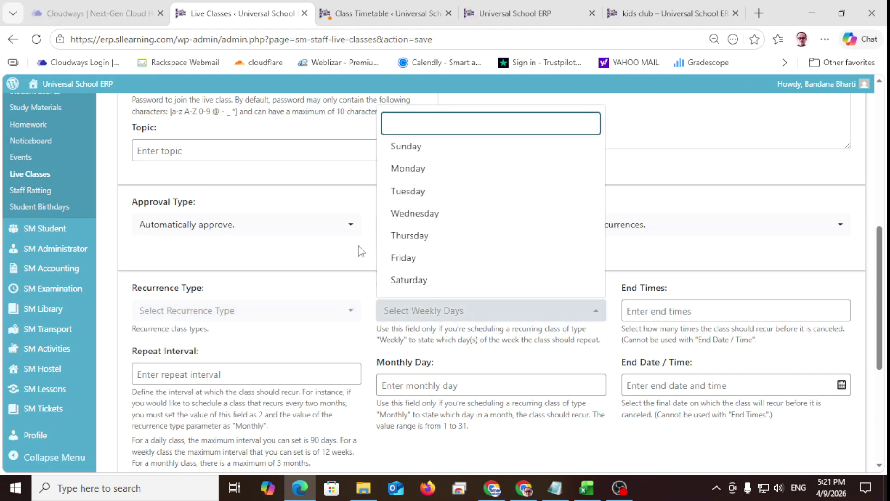
click(366, 287)
scroll(635, 309, down, 3)
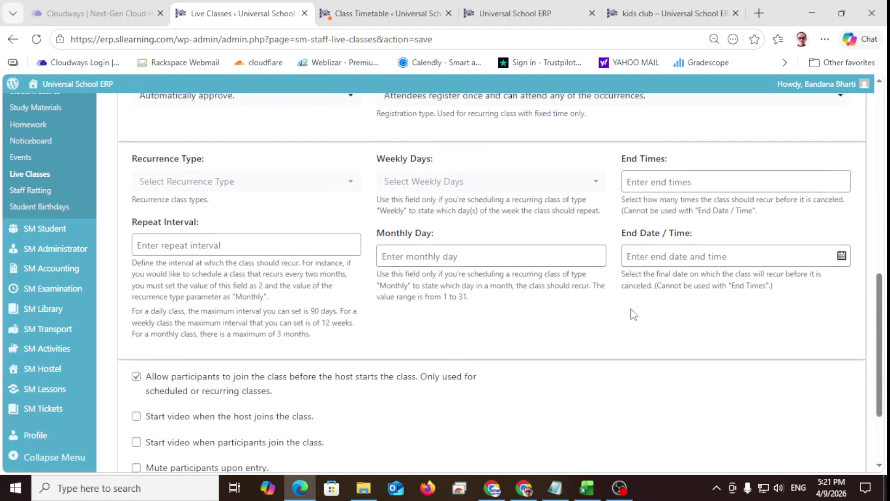
scroll(464, 376, down, 1)
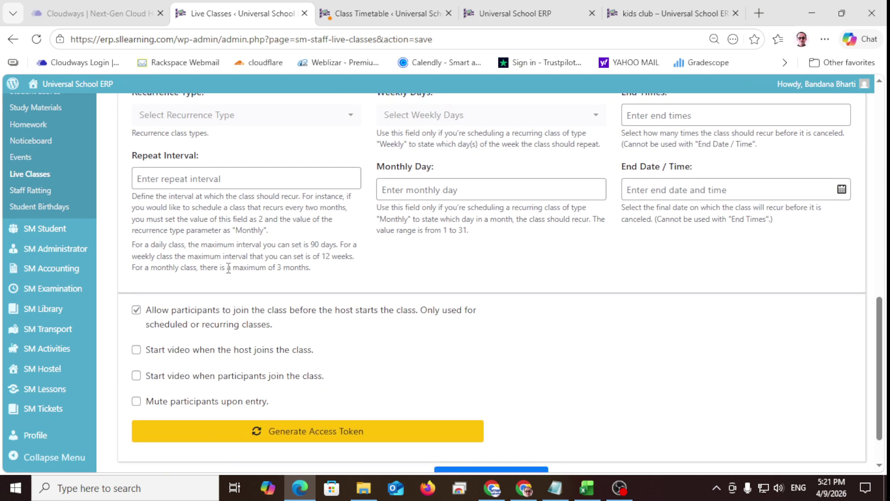
scroll(477, 373, down, 2)
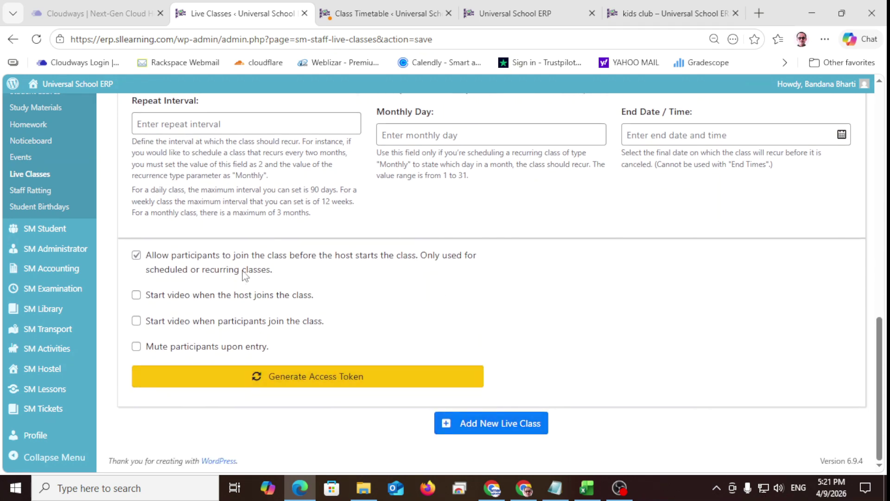
Step: View the staff rating list, and go to the student birthdays page
click(38, 193)
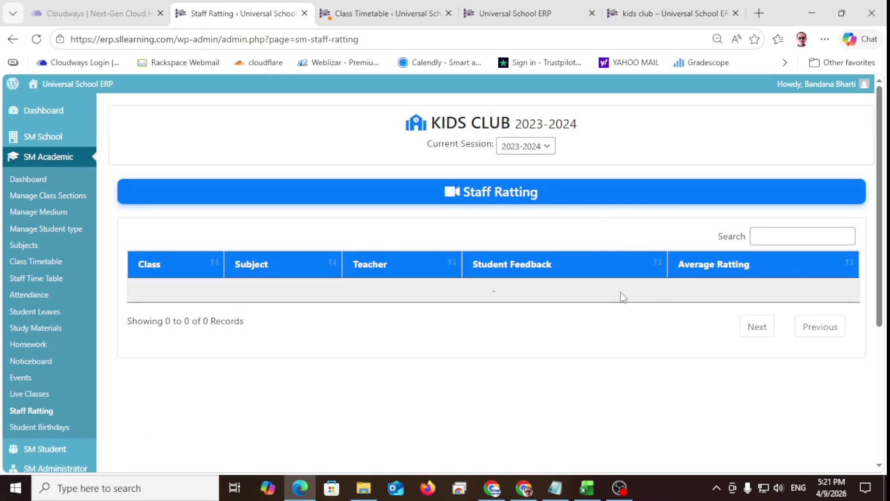
scroll(359, 354, down, 2)
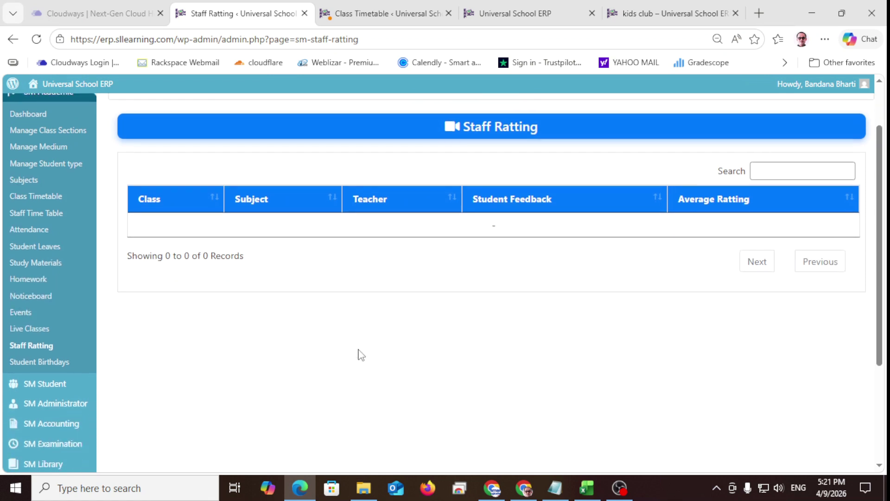
click(39, 362)
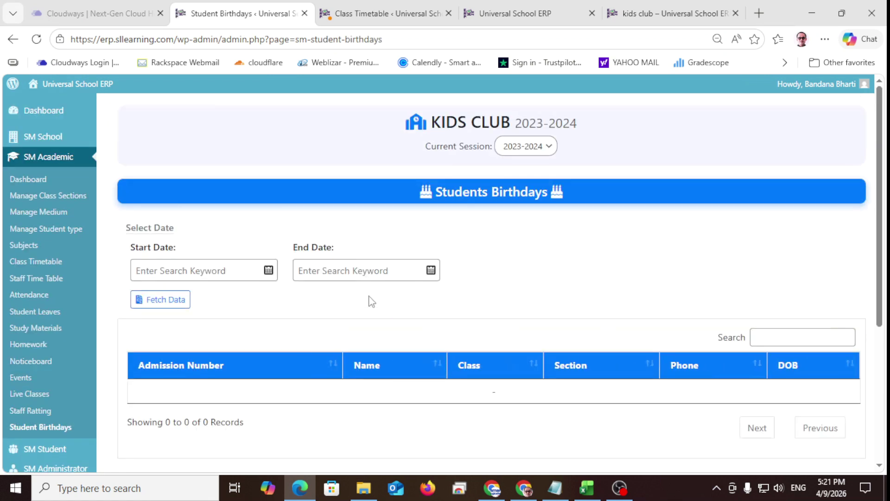